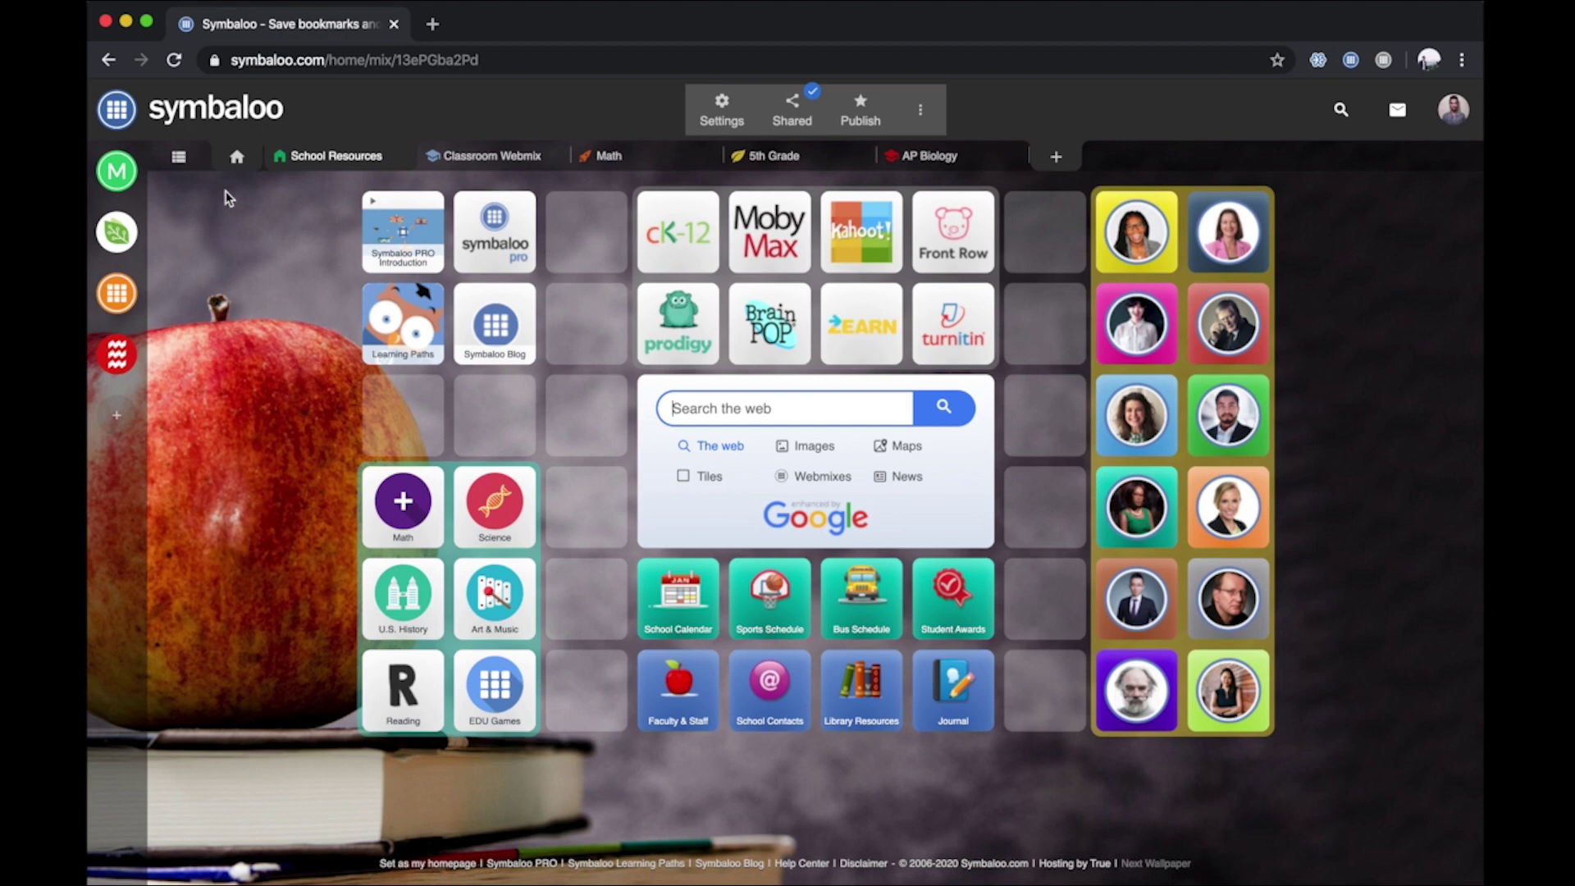
- Start a Quickstart webmix and select Pearson, McGraw Hill, Google Classroom and the owl tile
click(179, 160)
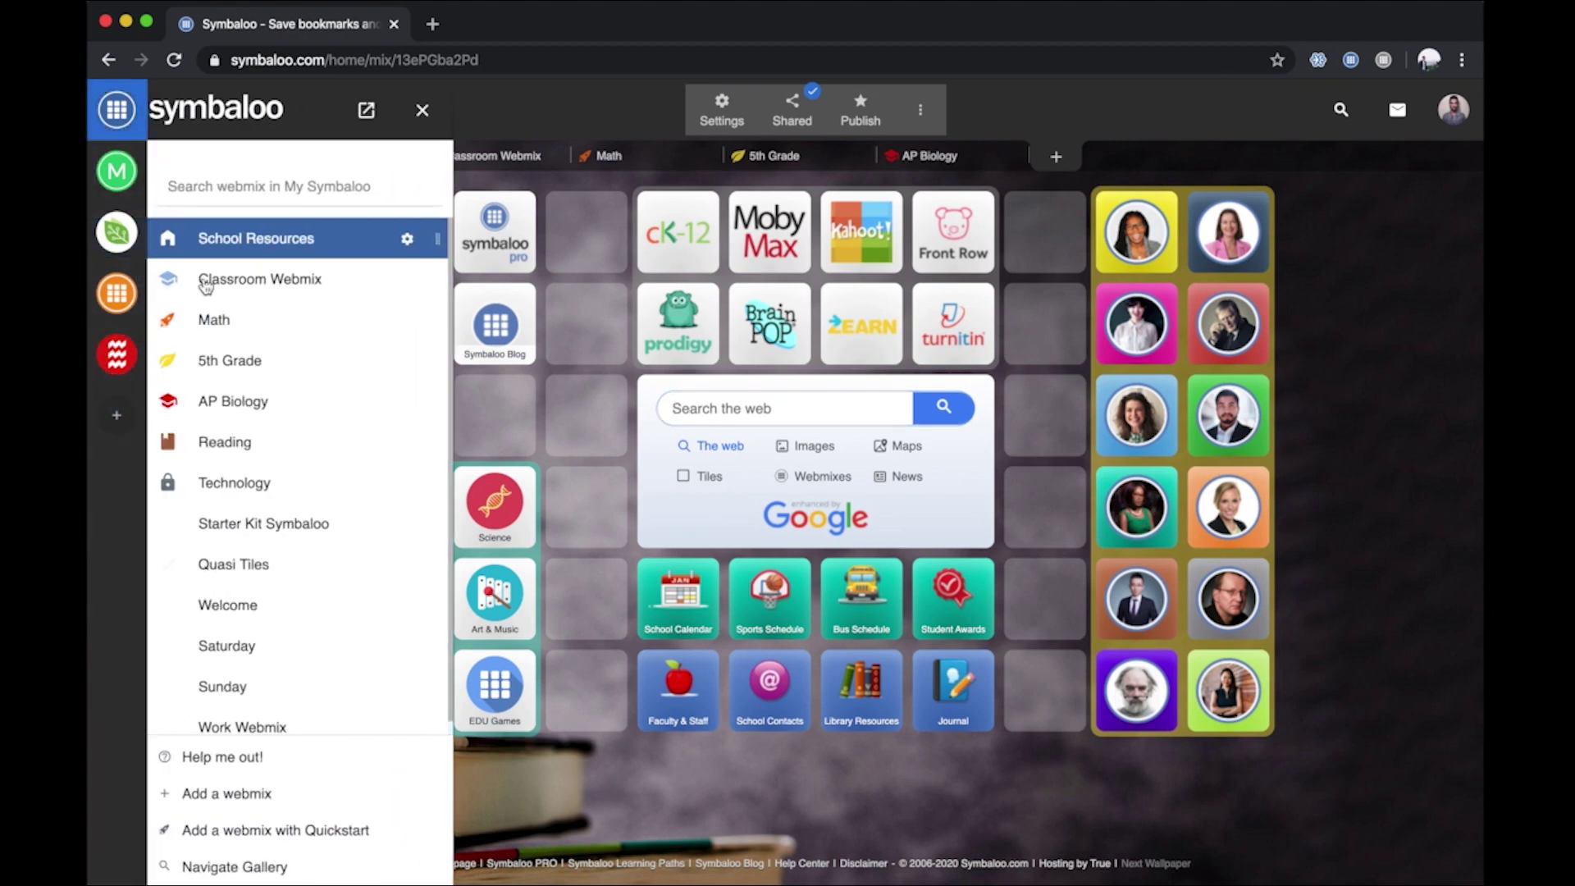
click(341, 832)
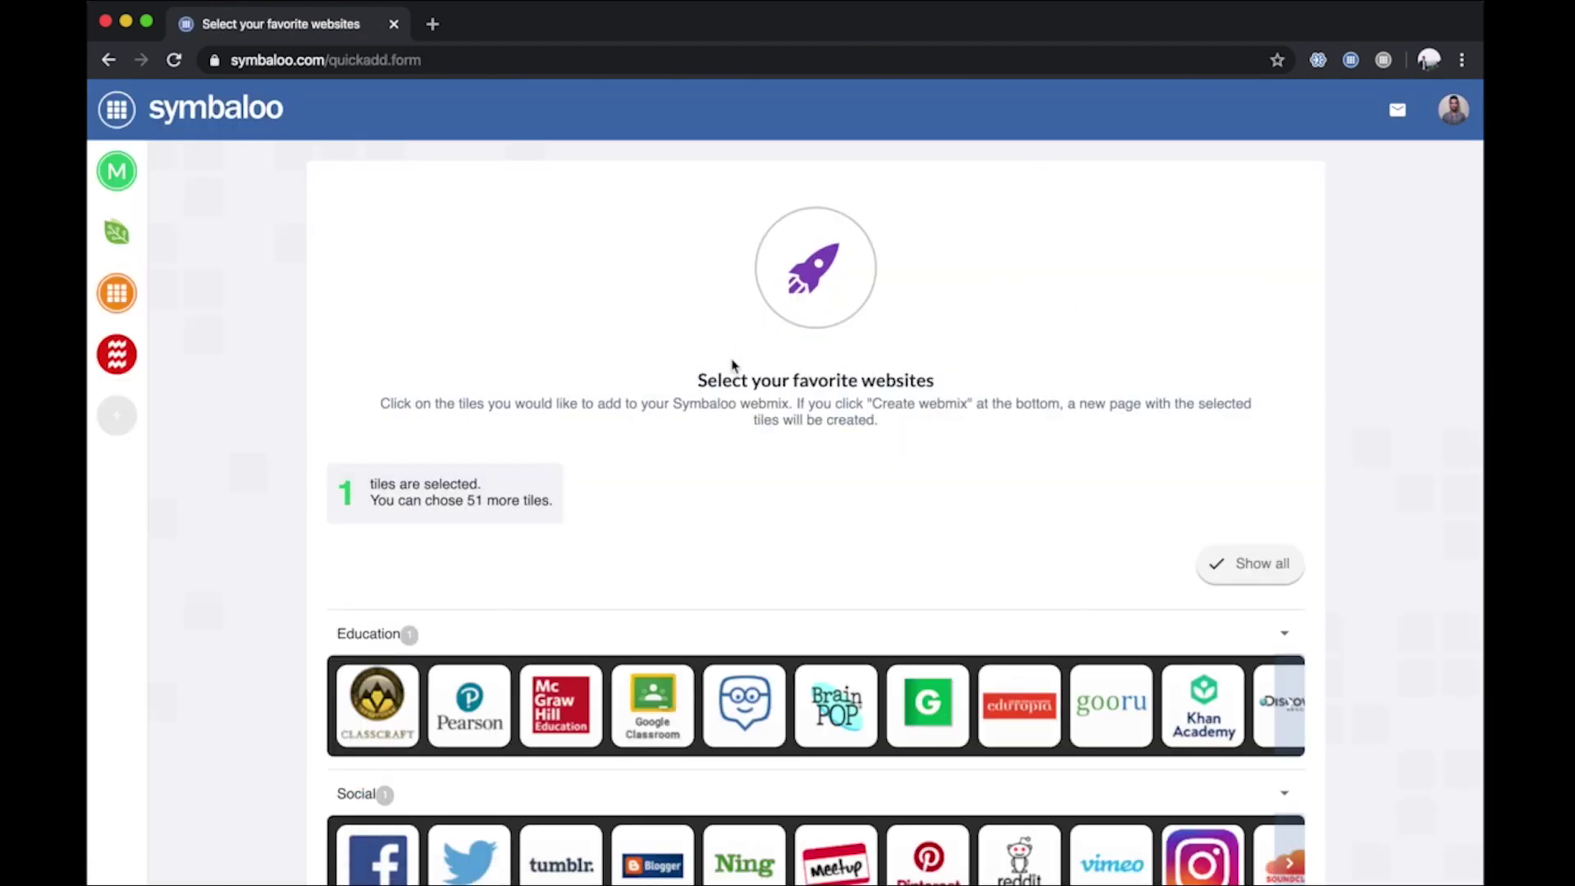
scroll(710, 594, down, 3)
scroll(710, 594, down, 2)
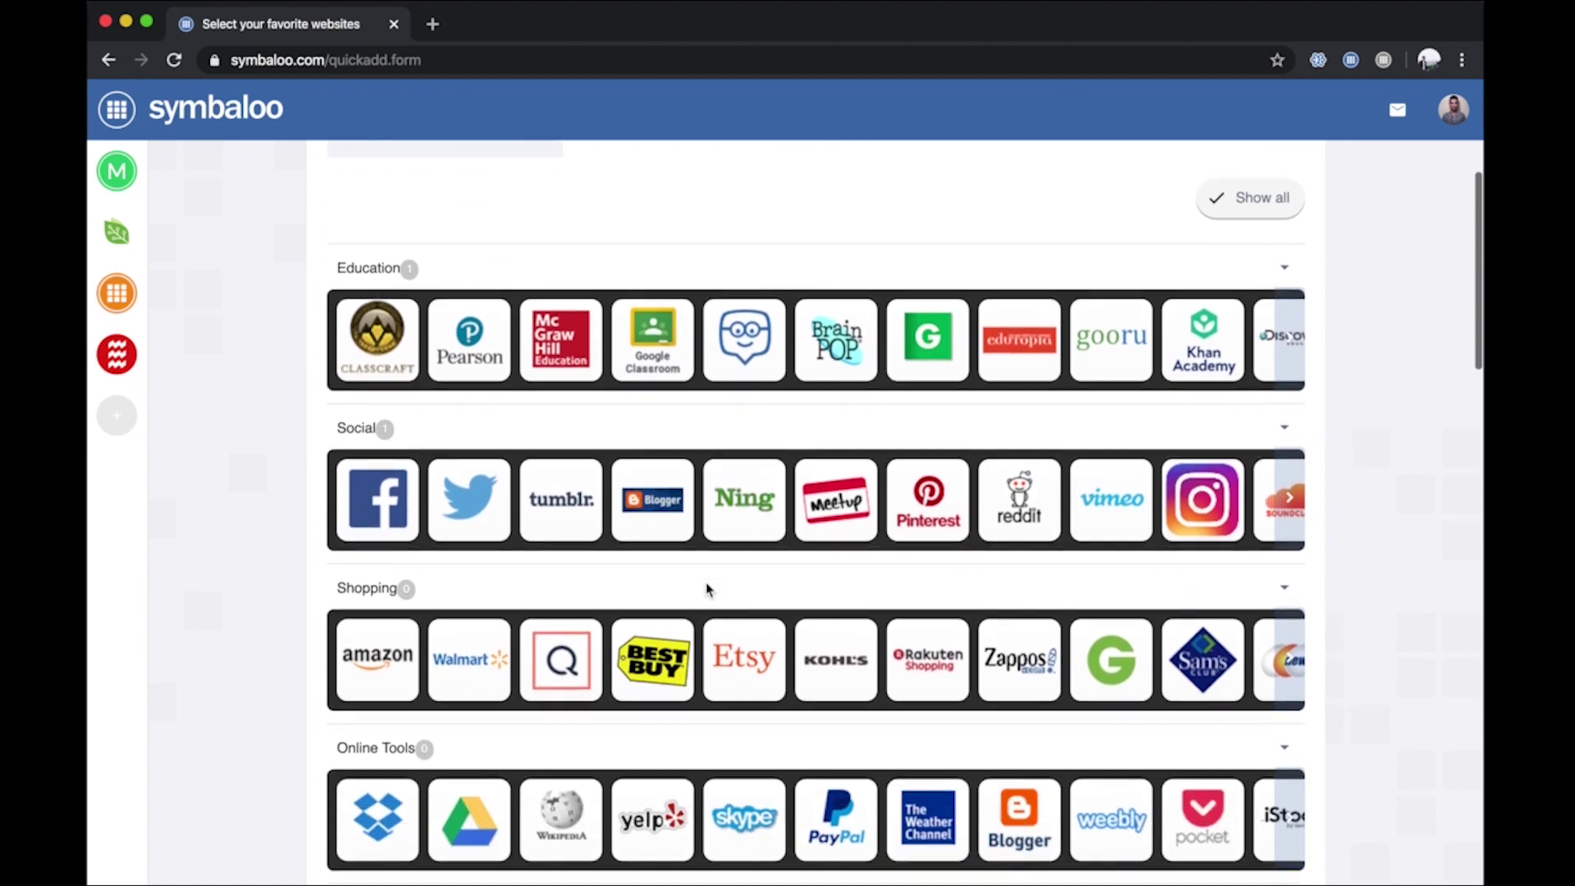
click(461, 349)
click(547, 346)
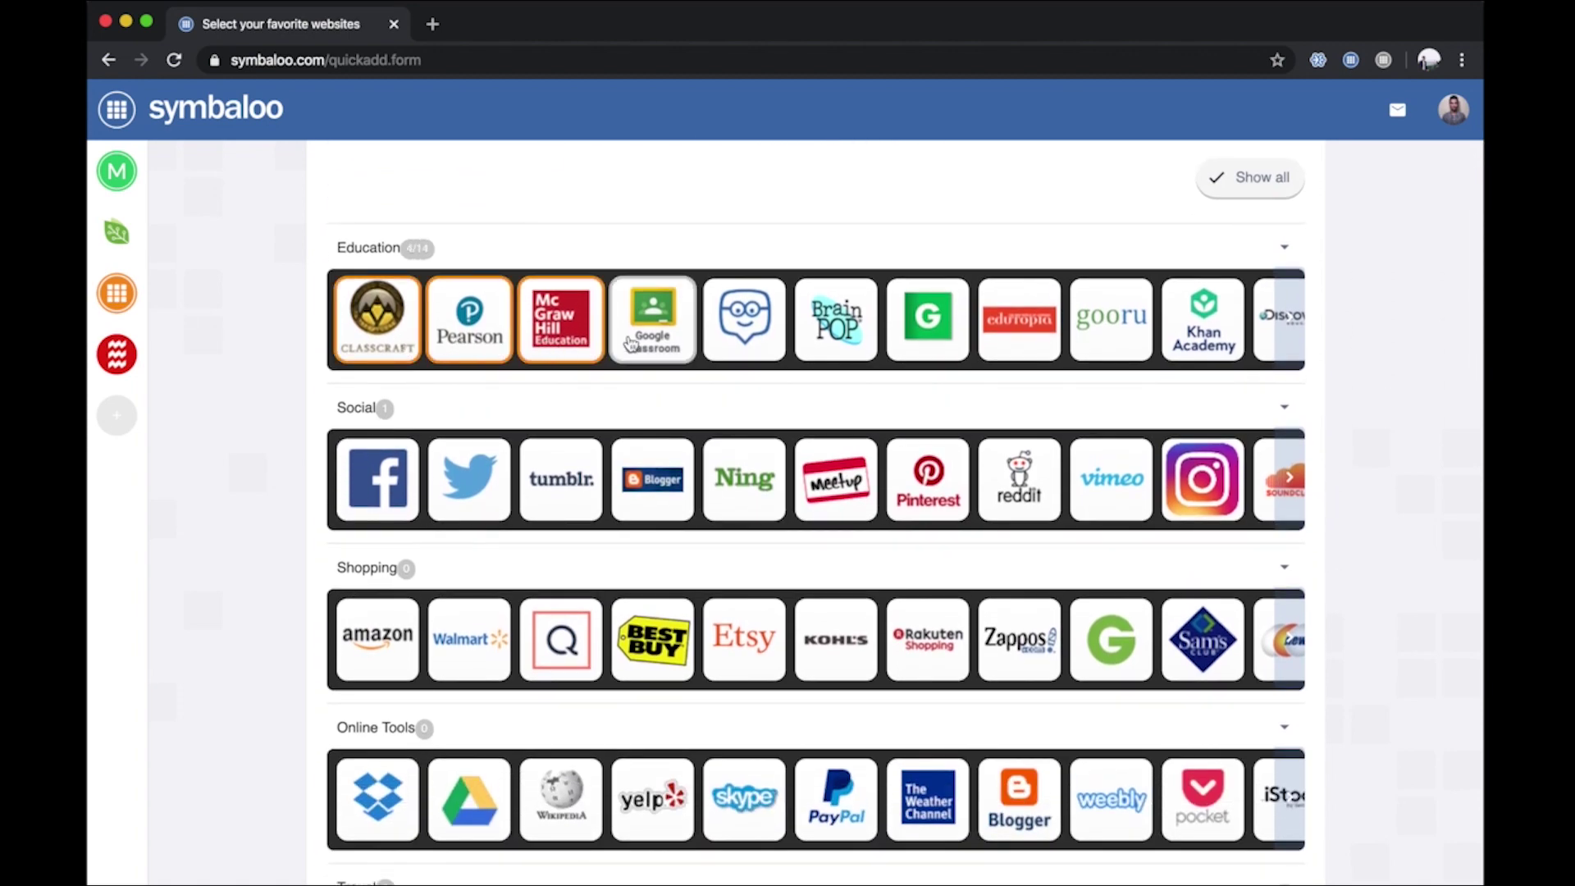
click(633, 345)
click(729, 343)
- Add Evernote to the selection and create the webmix
scroll(729, 341, down, 4)
scroll(729, 340, down, 20)
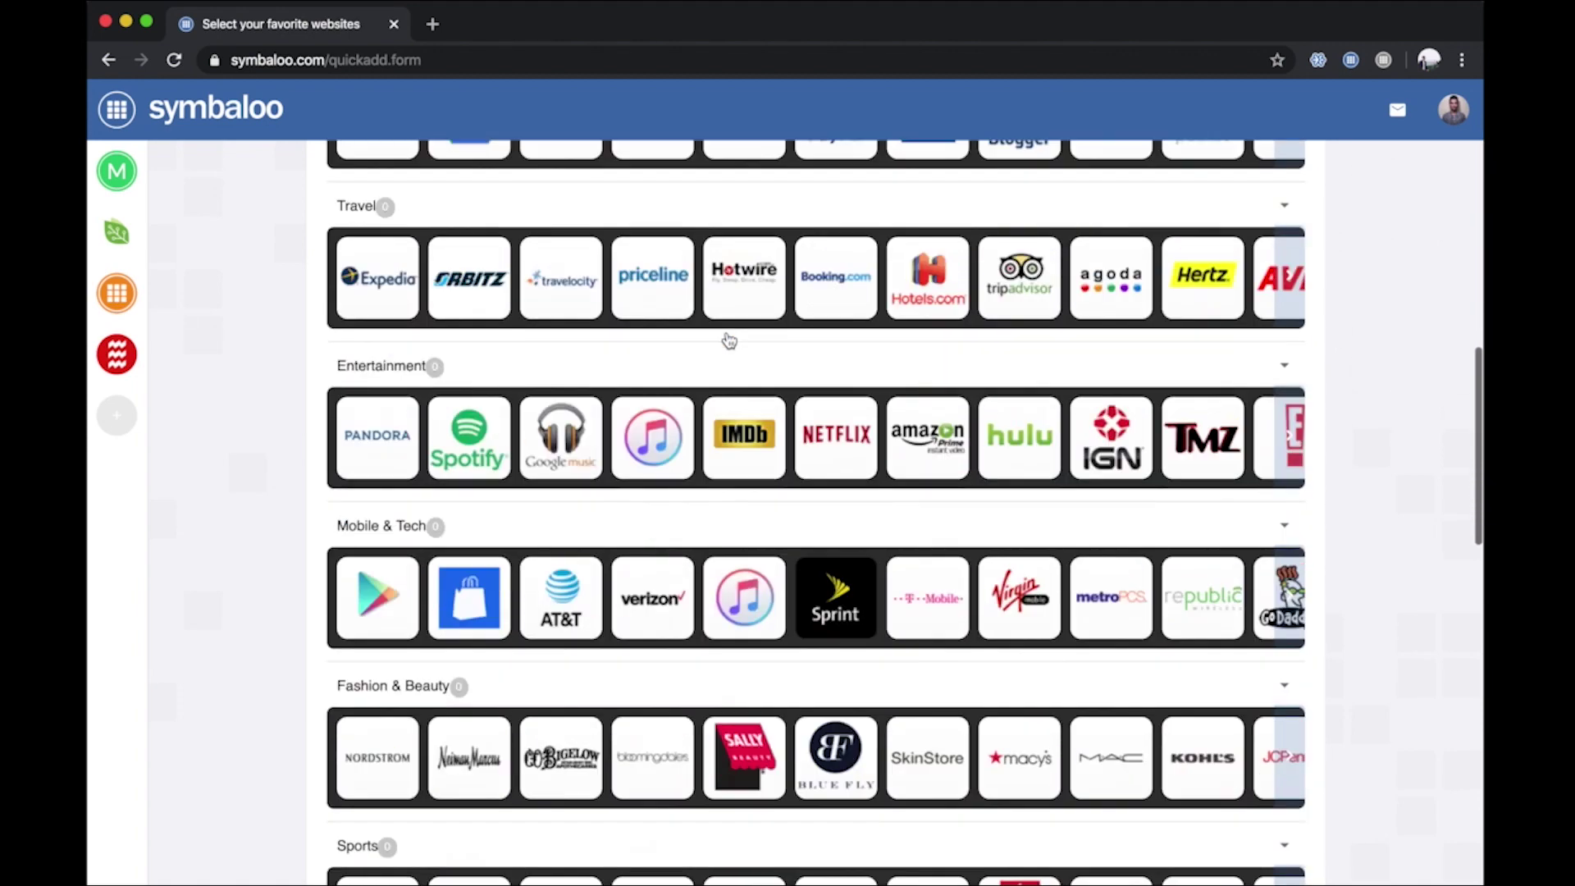
scroll(730, 340, down, 2)
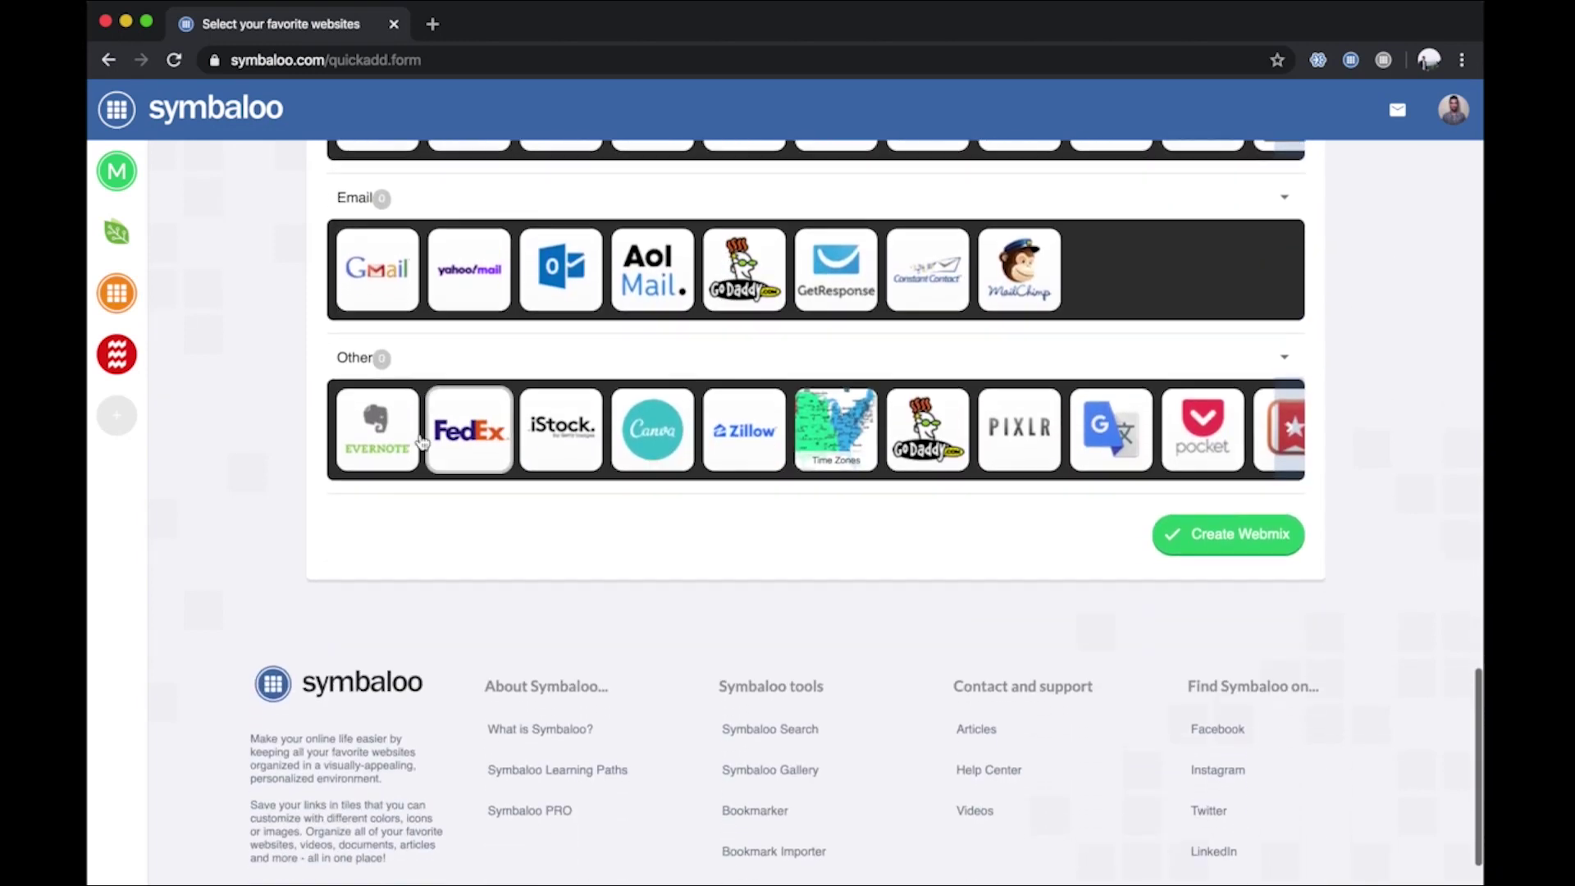
click(404, 443)
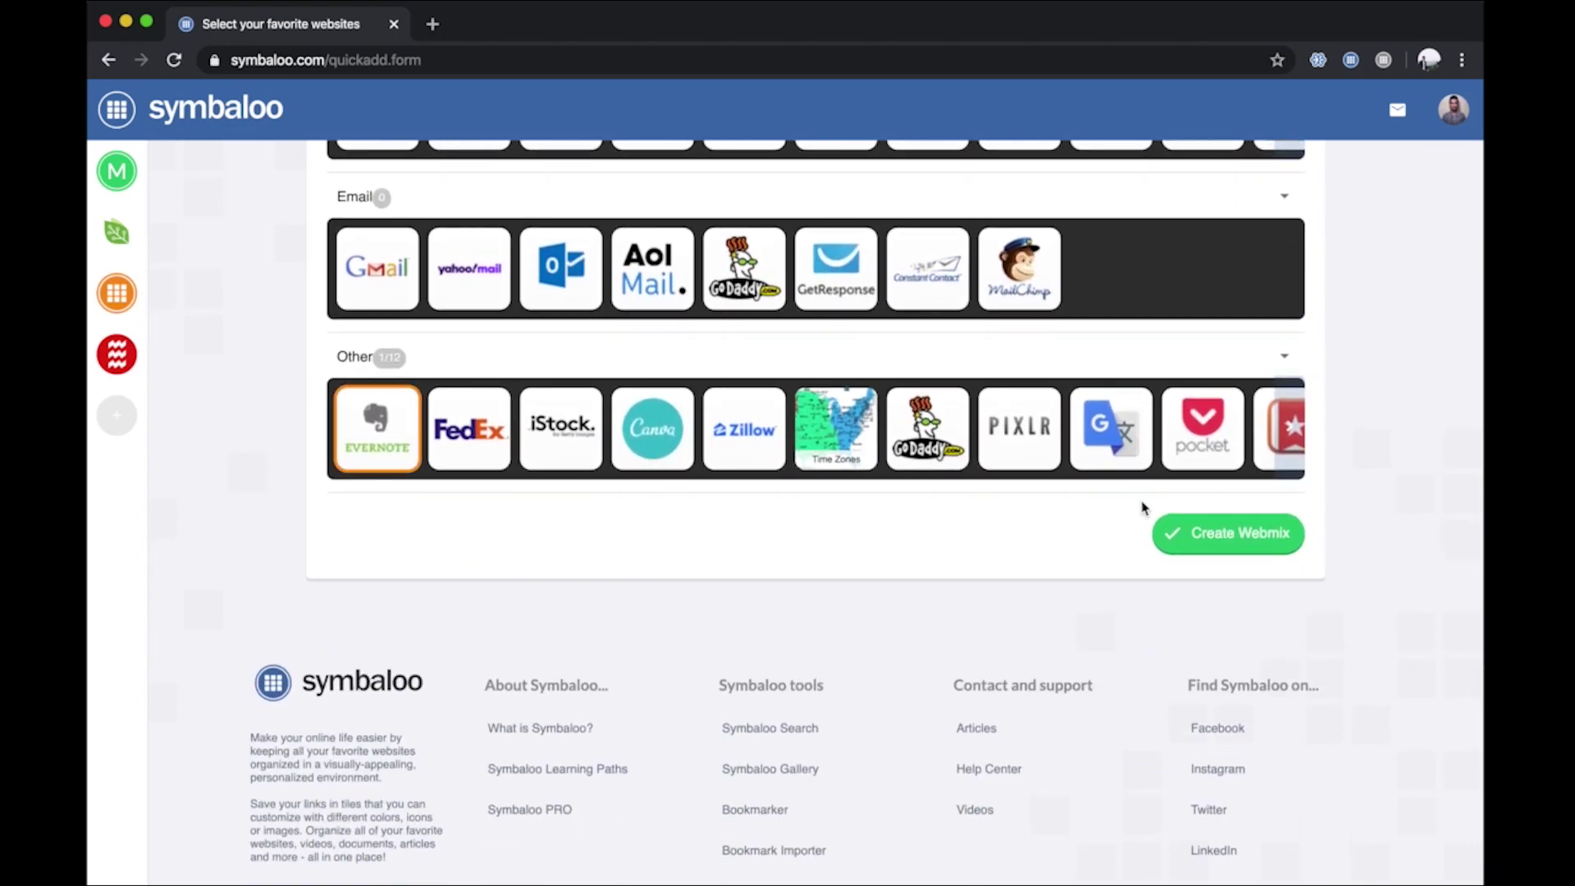
click(1254, 556)
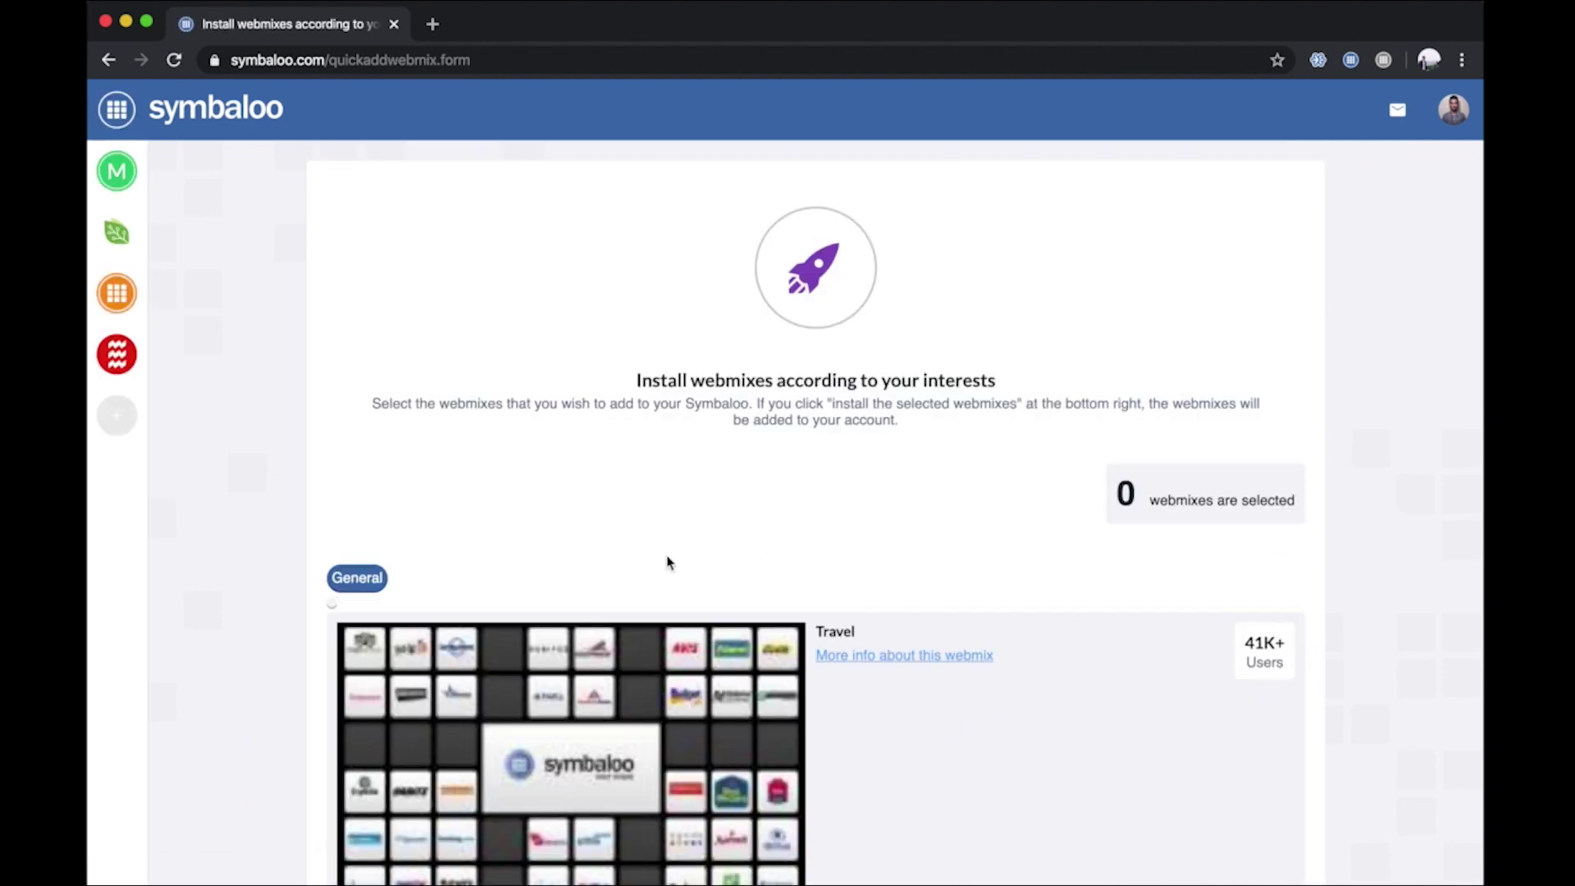
- Mark the Technology webmix card and install the selected webmixes
scroll(668, 563, down, 3)
scroll(668, 563, down, 4)
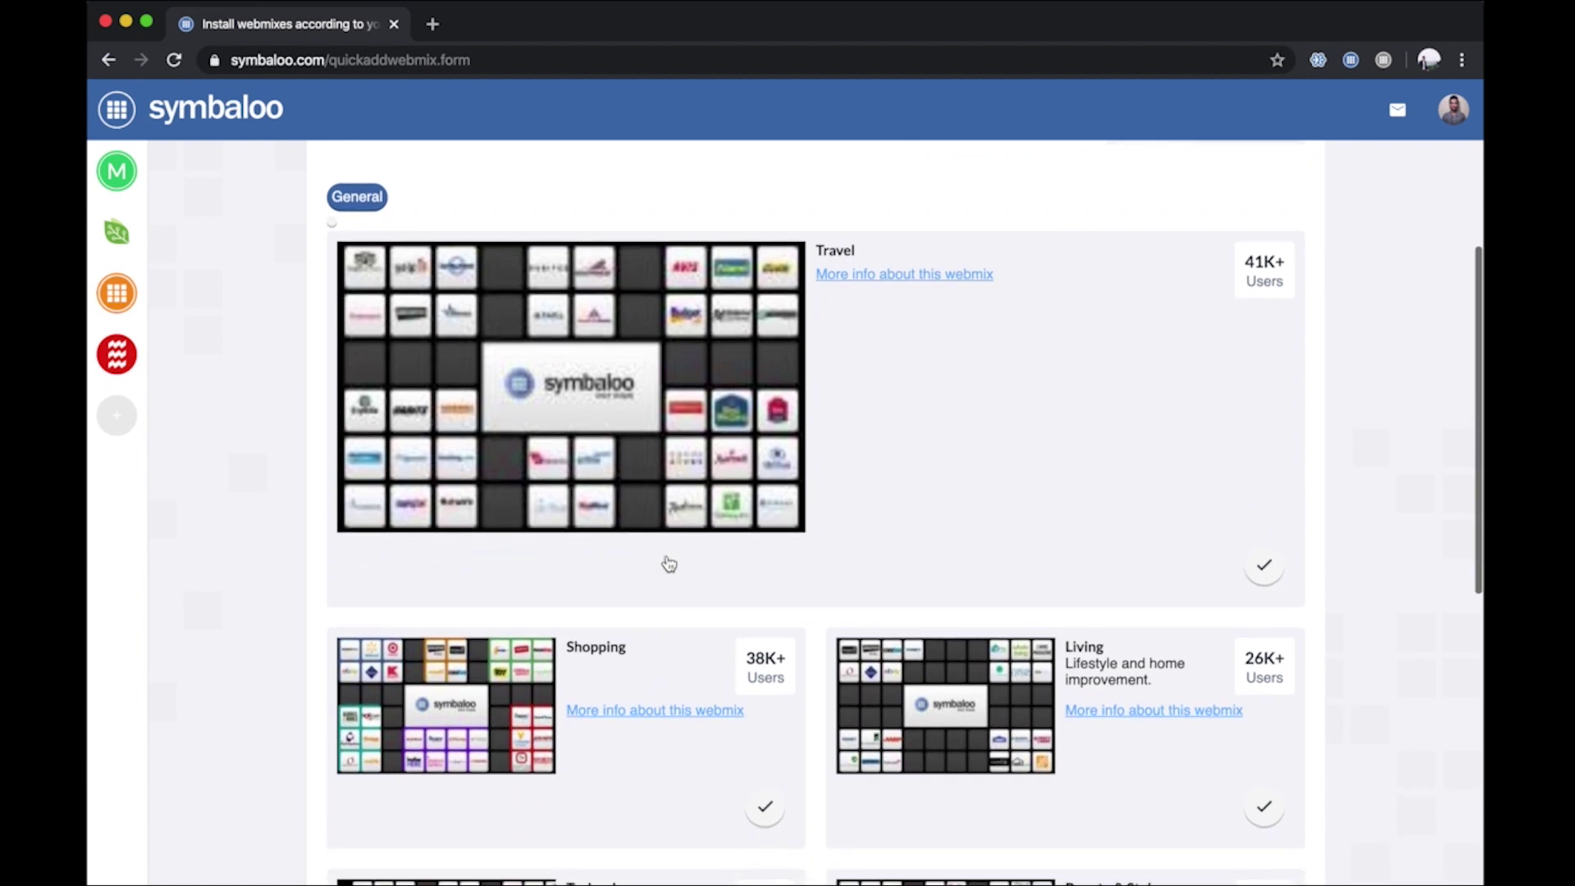
scroll(669, 563, down, 2)
scroll(669, 562, down, 5)
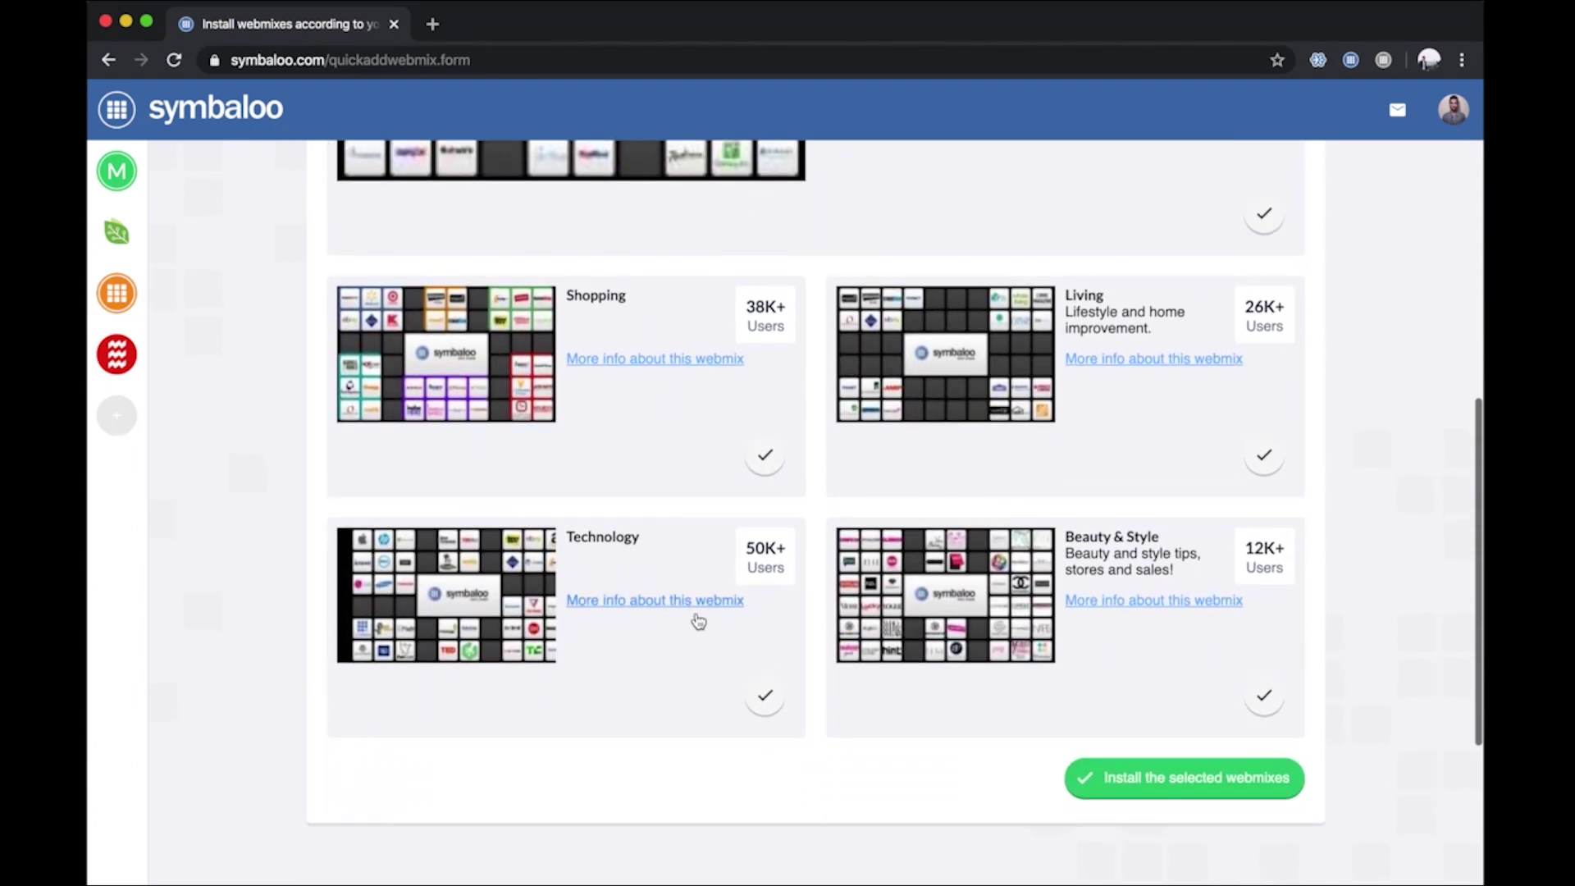
click(762, 697)
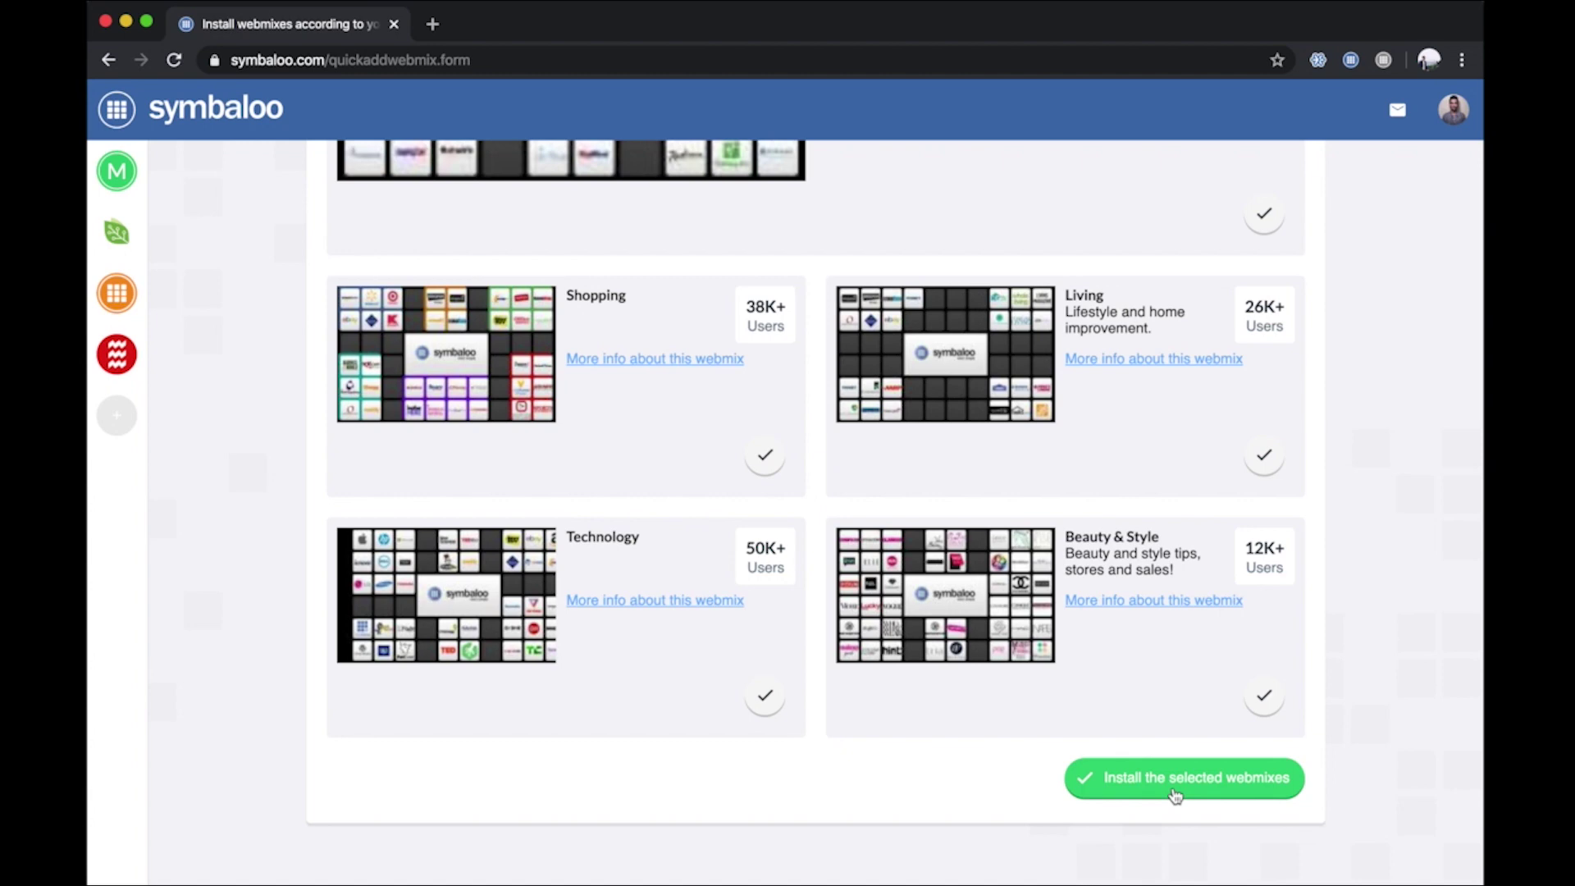
click(1176, 779)
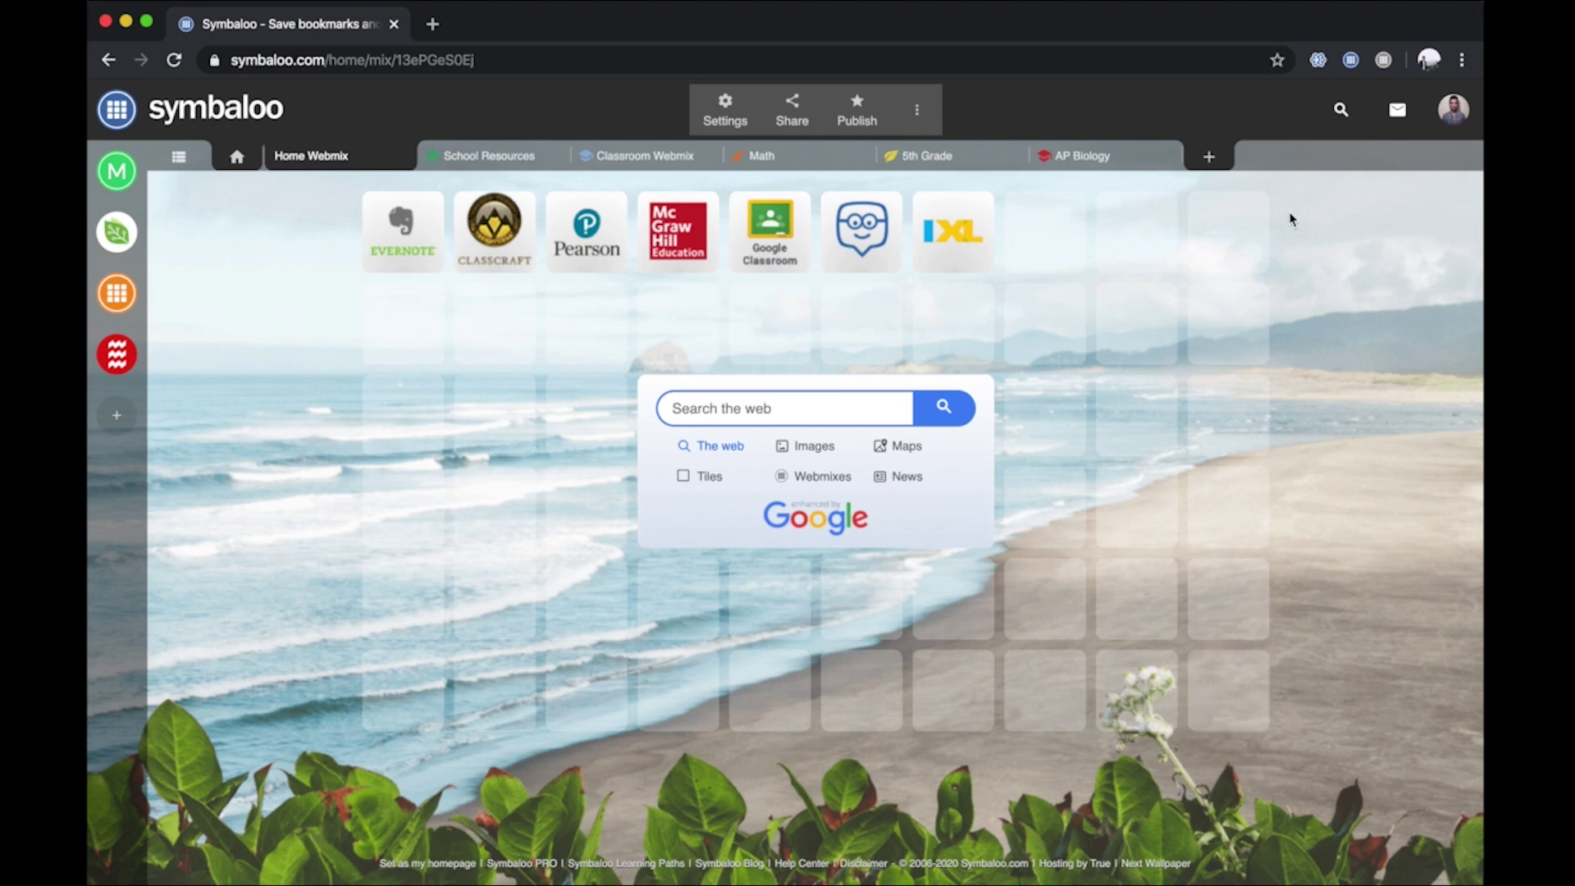
- Bring up the Add a webmix dialog from the + at the end of the webmix tabs
click(1211, 158)
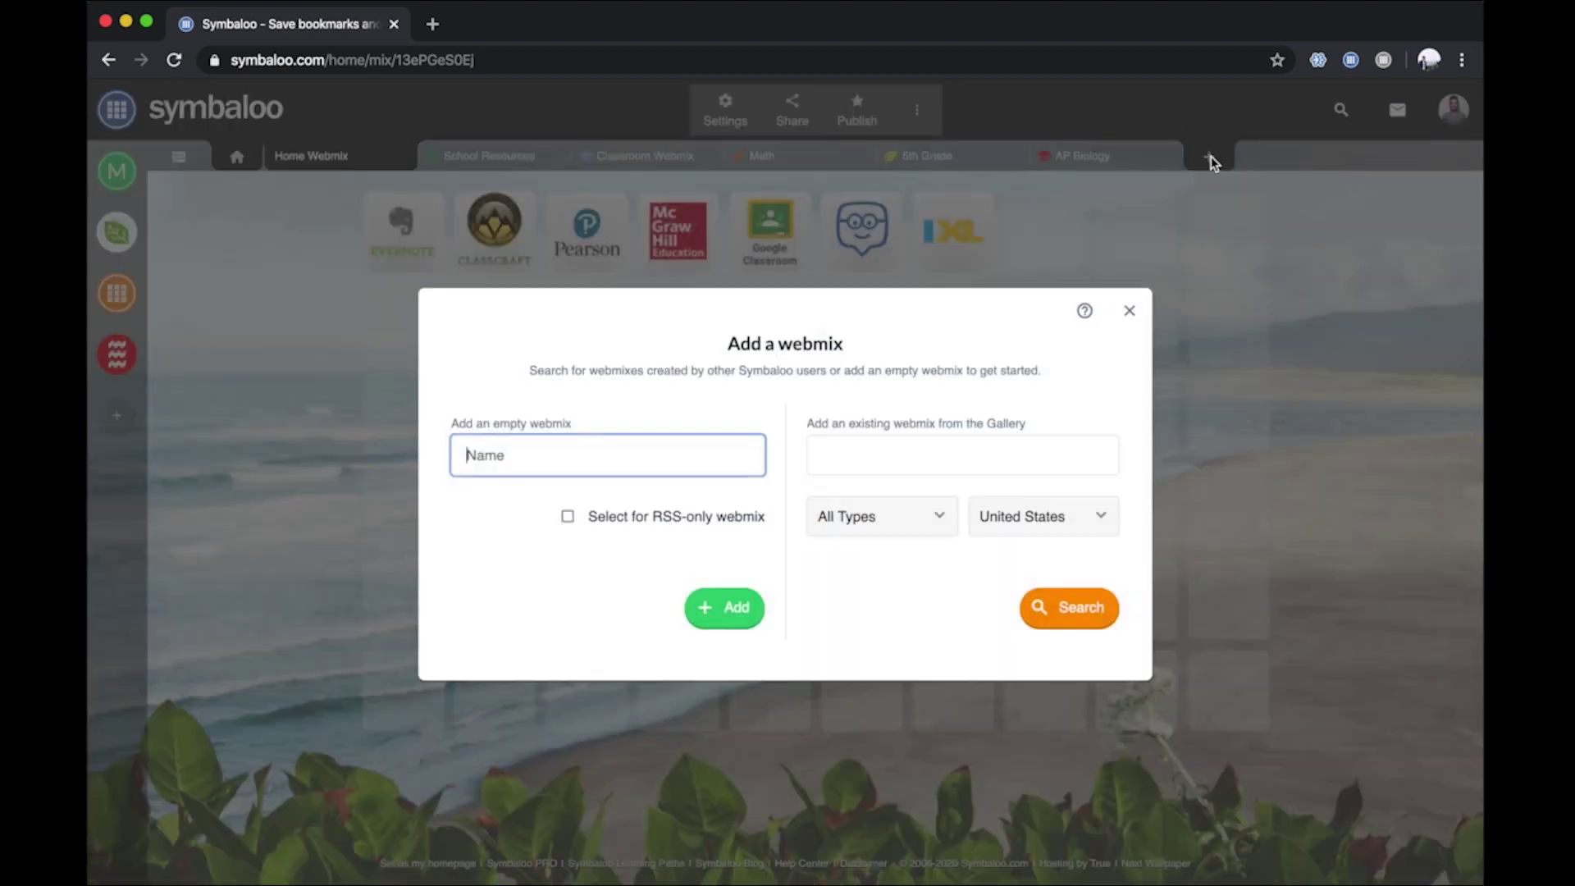
- Add an empty webmix named 'Symbaloo', then bring up the Add a webmix dialog again
text(S)
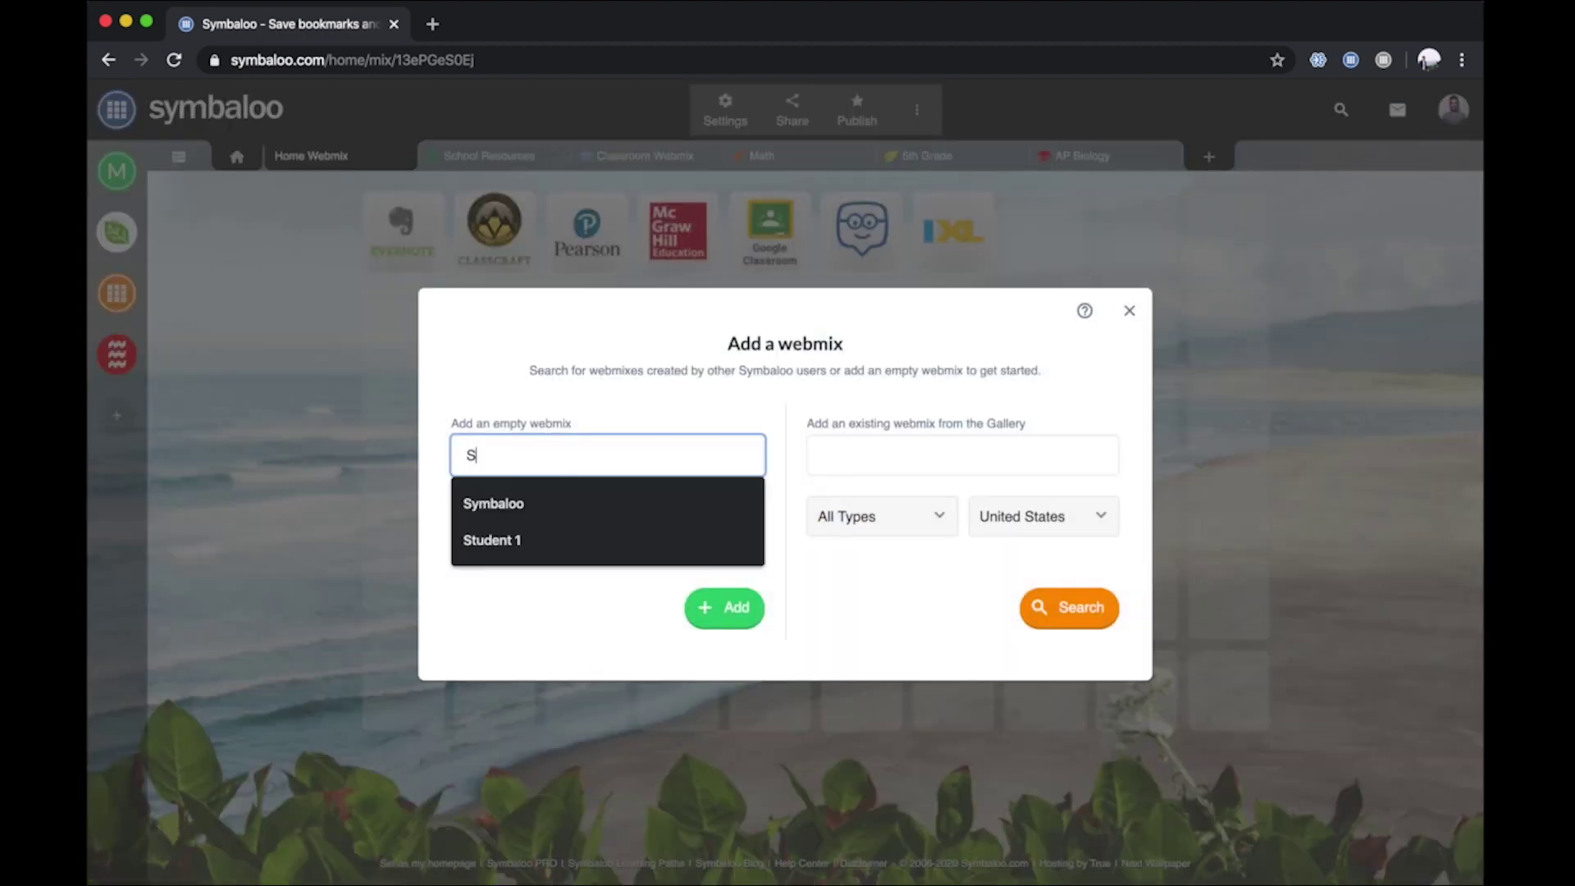
text(ymbaloo)
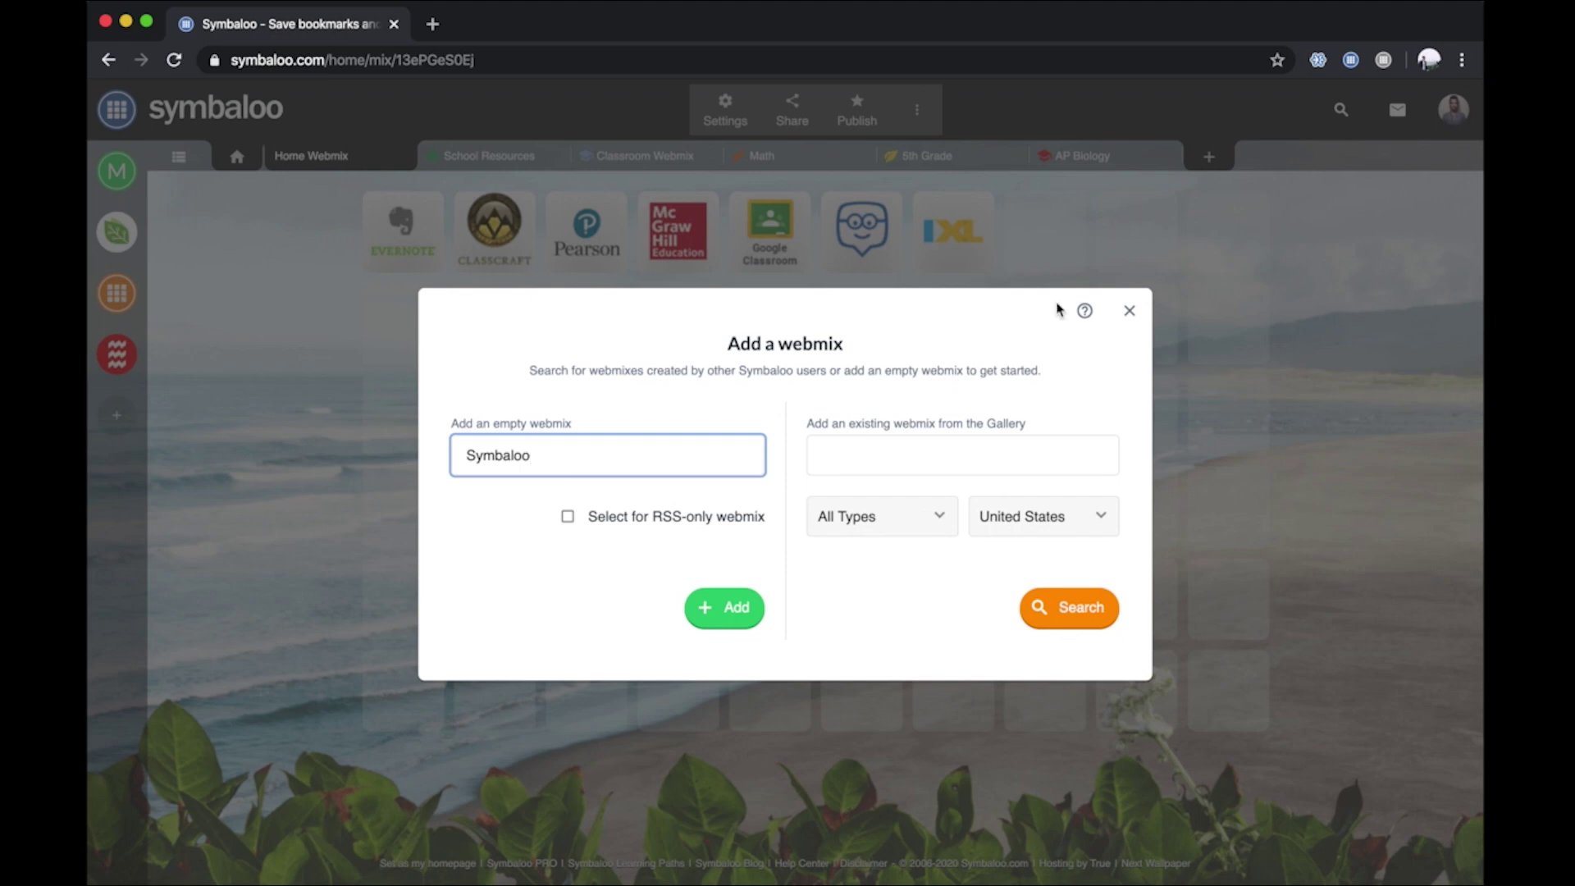
click(712, 621)
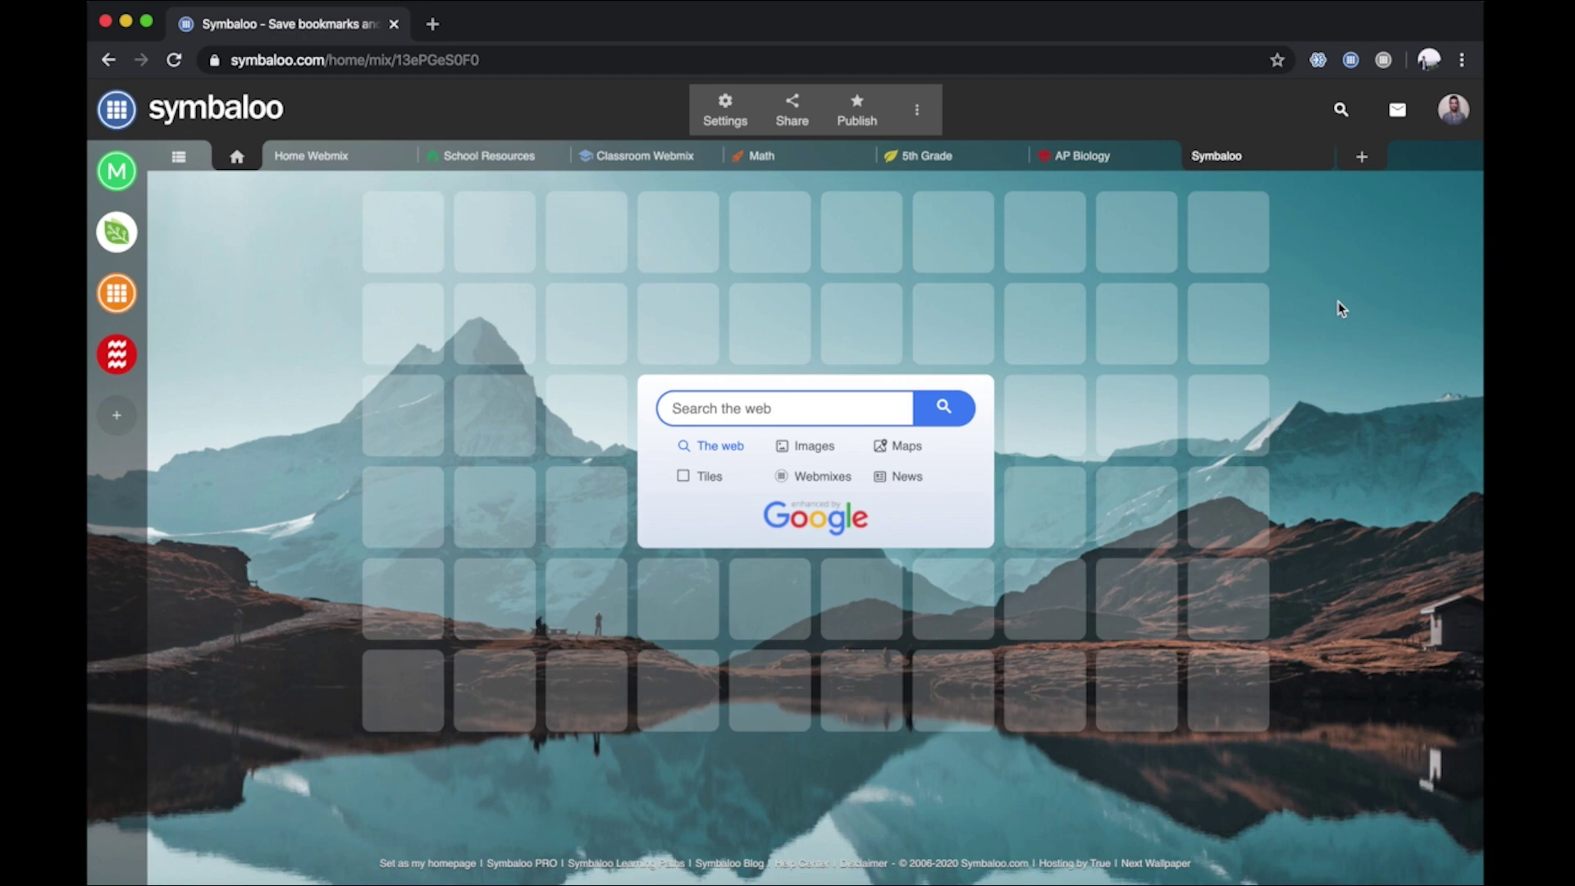
click(1365, 161)
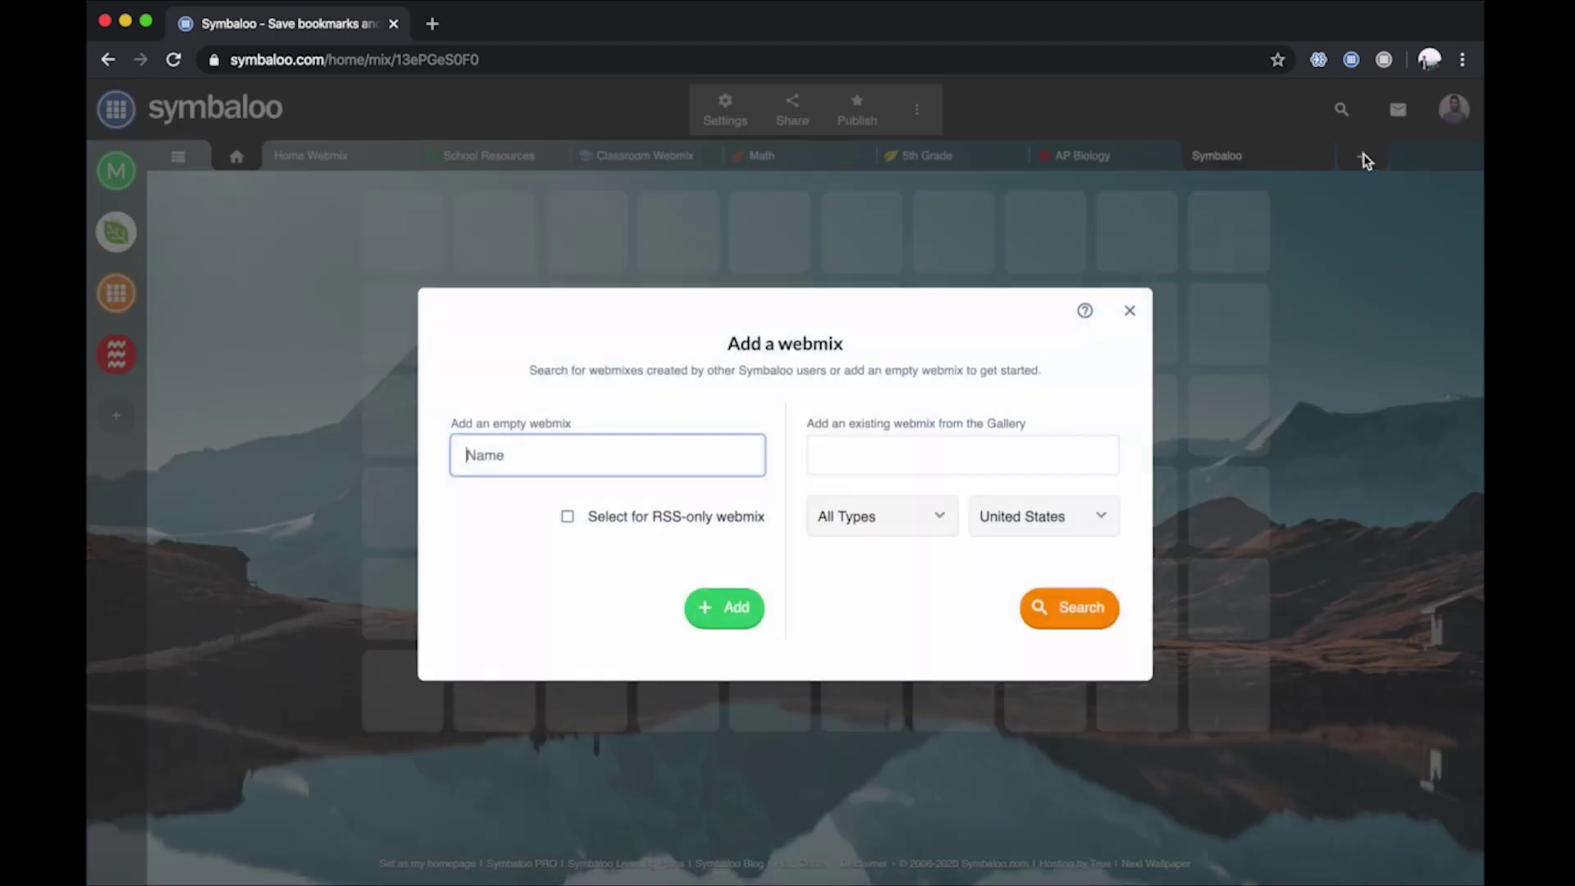
- Search the Gallery for 'Math' webmixes, filtered to Tiles and United States
click(923, 449)
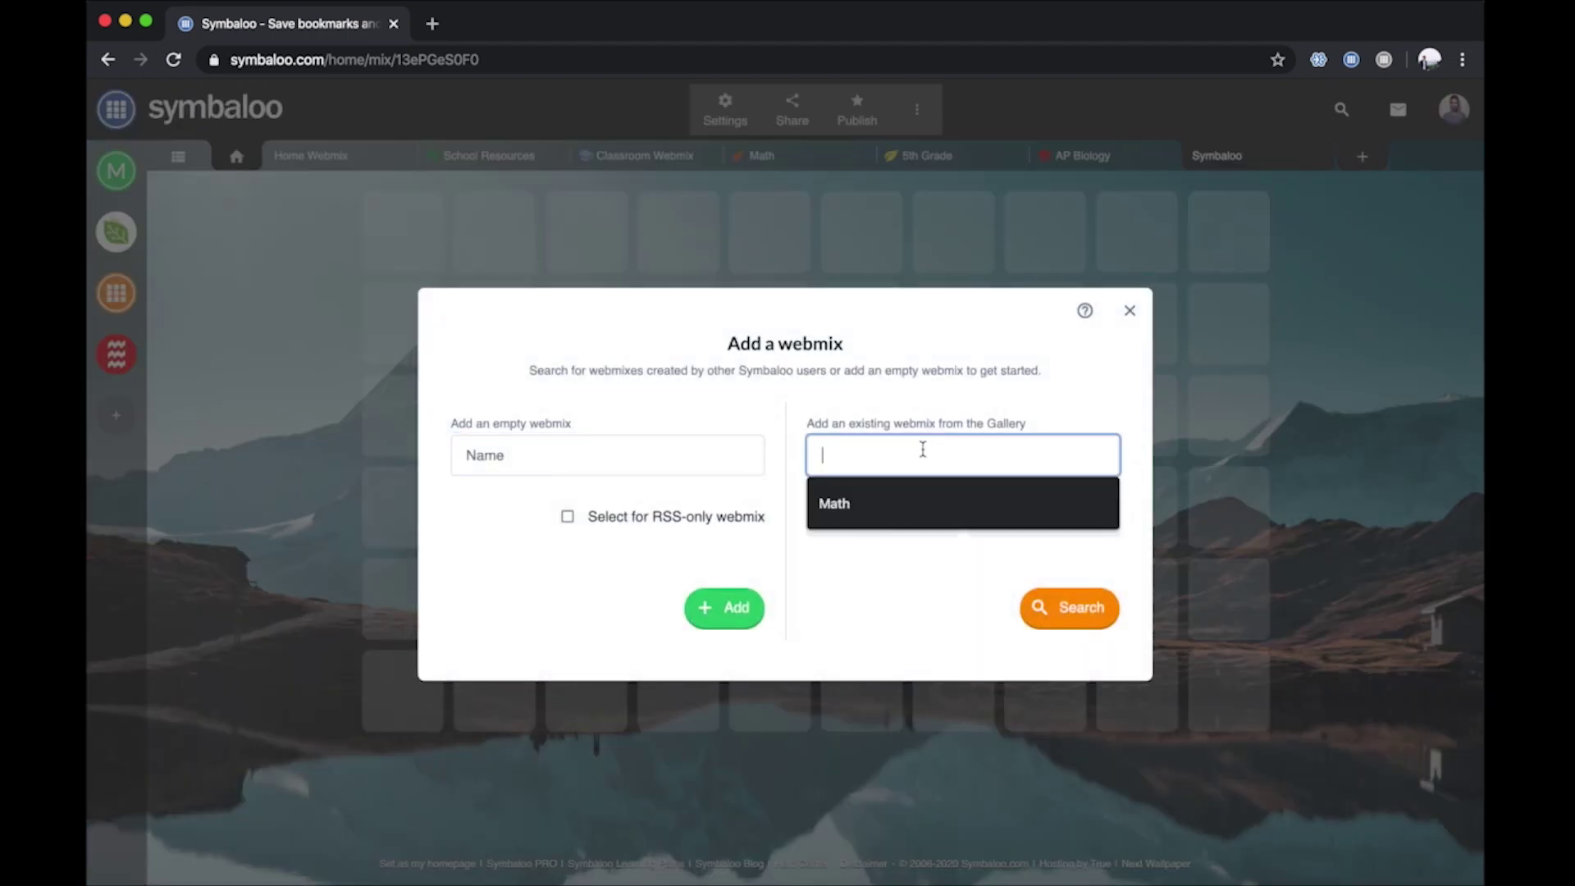
click(894, 494)
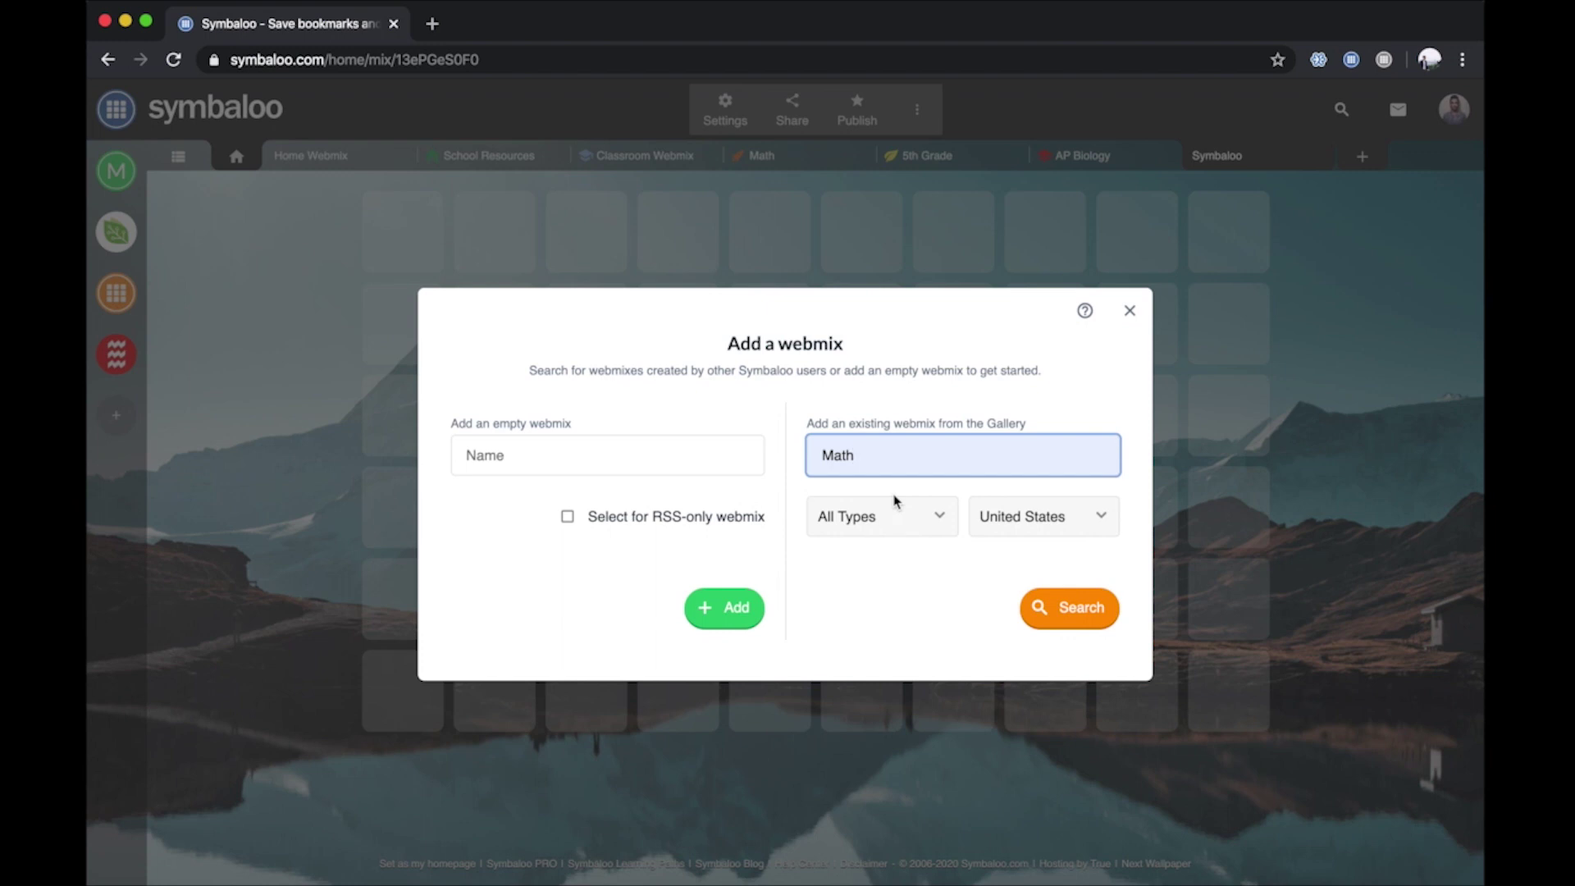
click(891, 505)
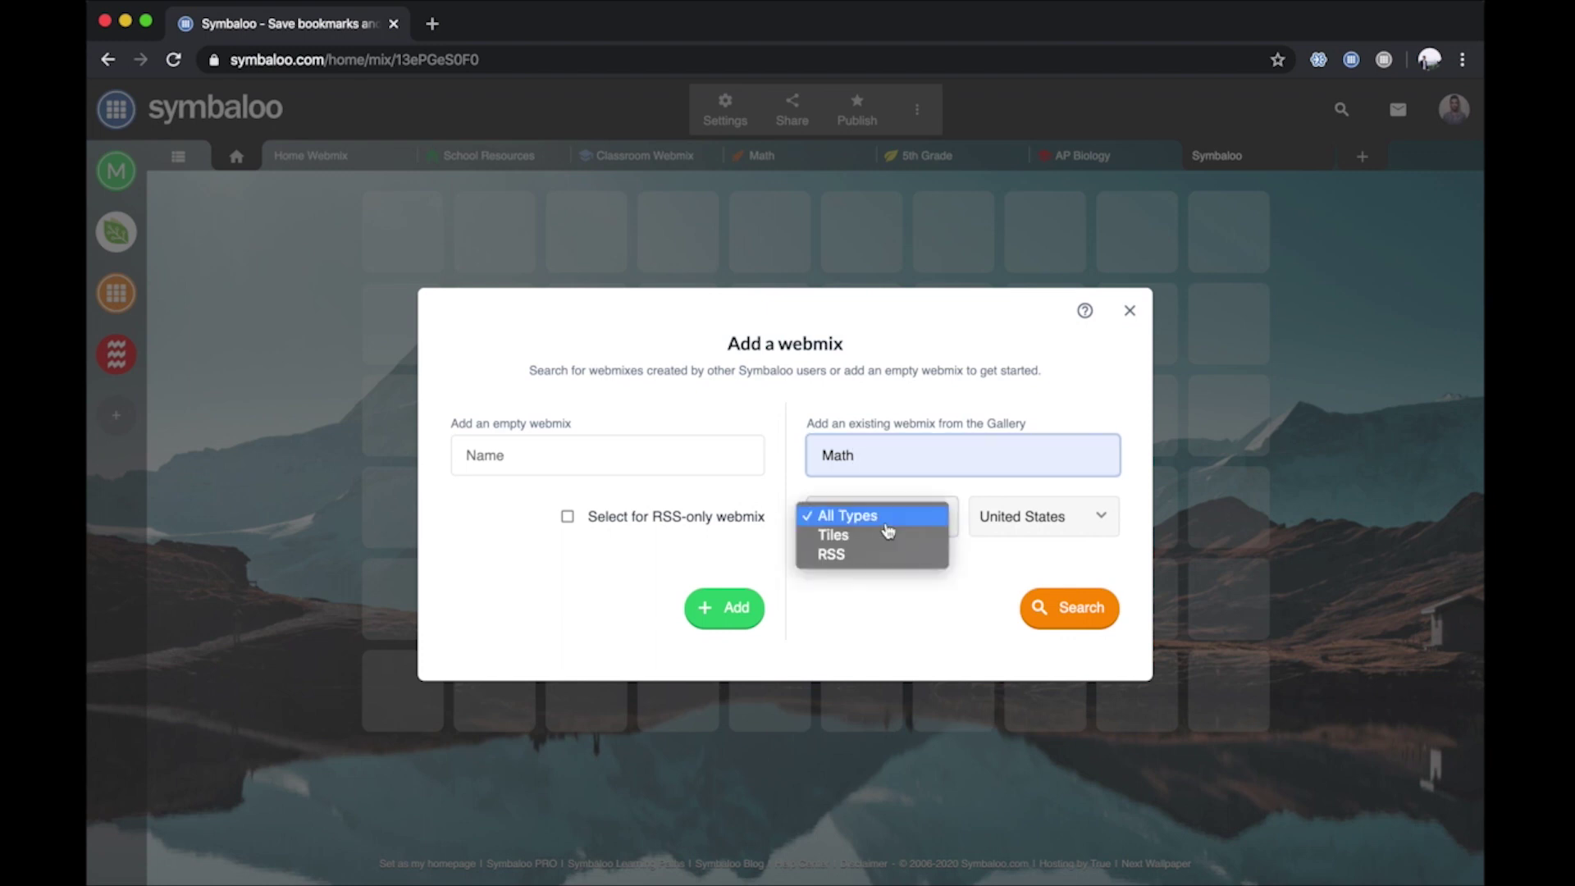
click(887, 538)
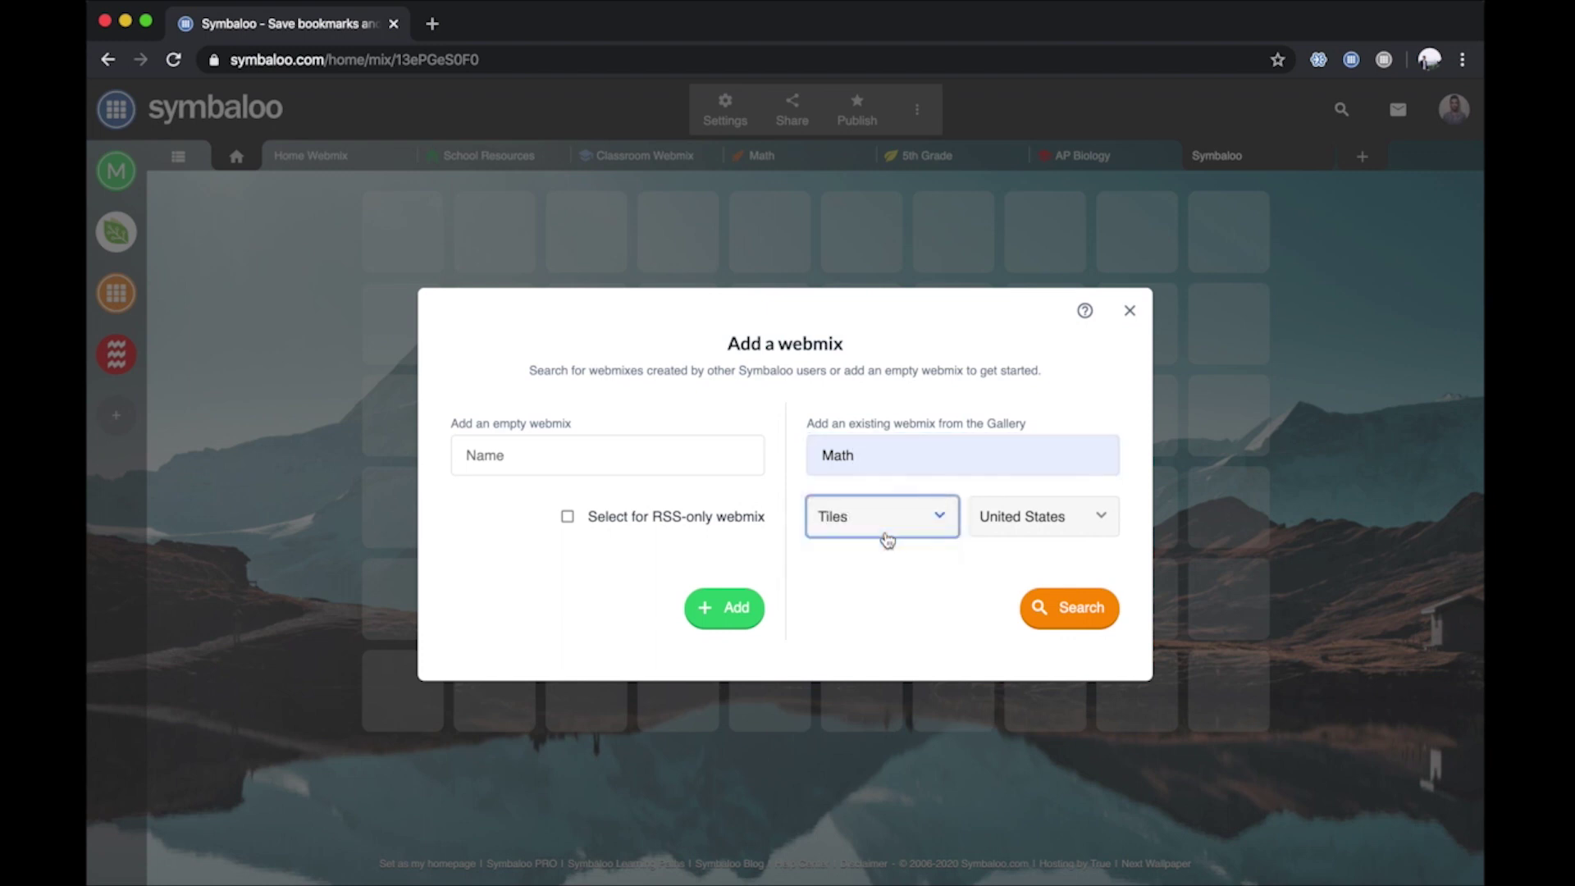
click(1034, 534)
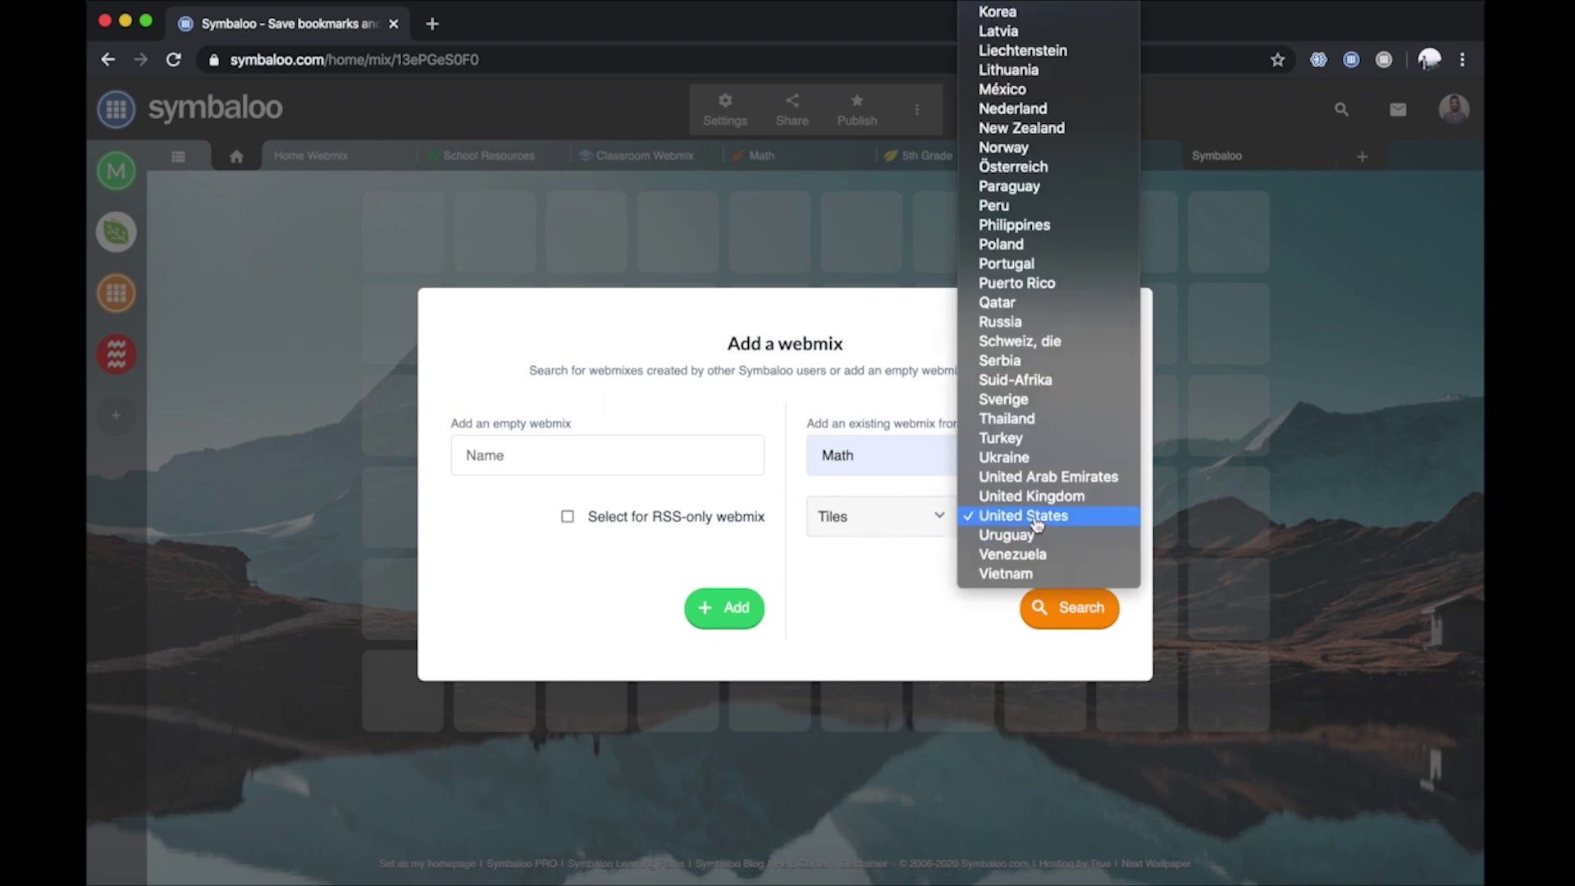
click(1036, 517)
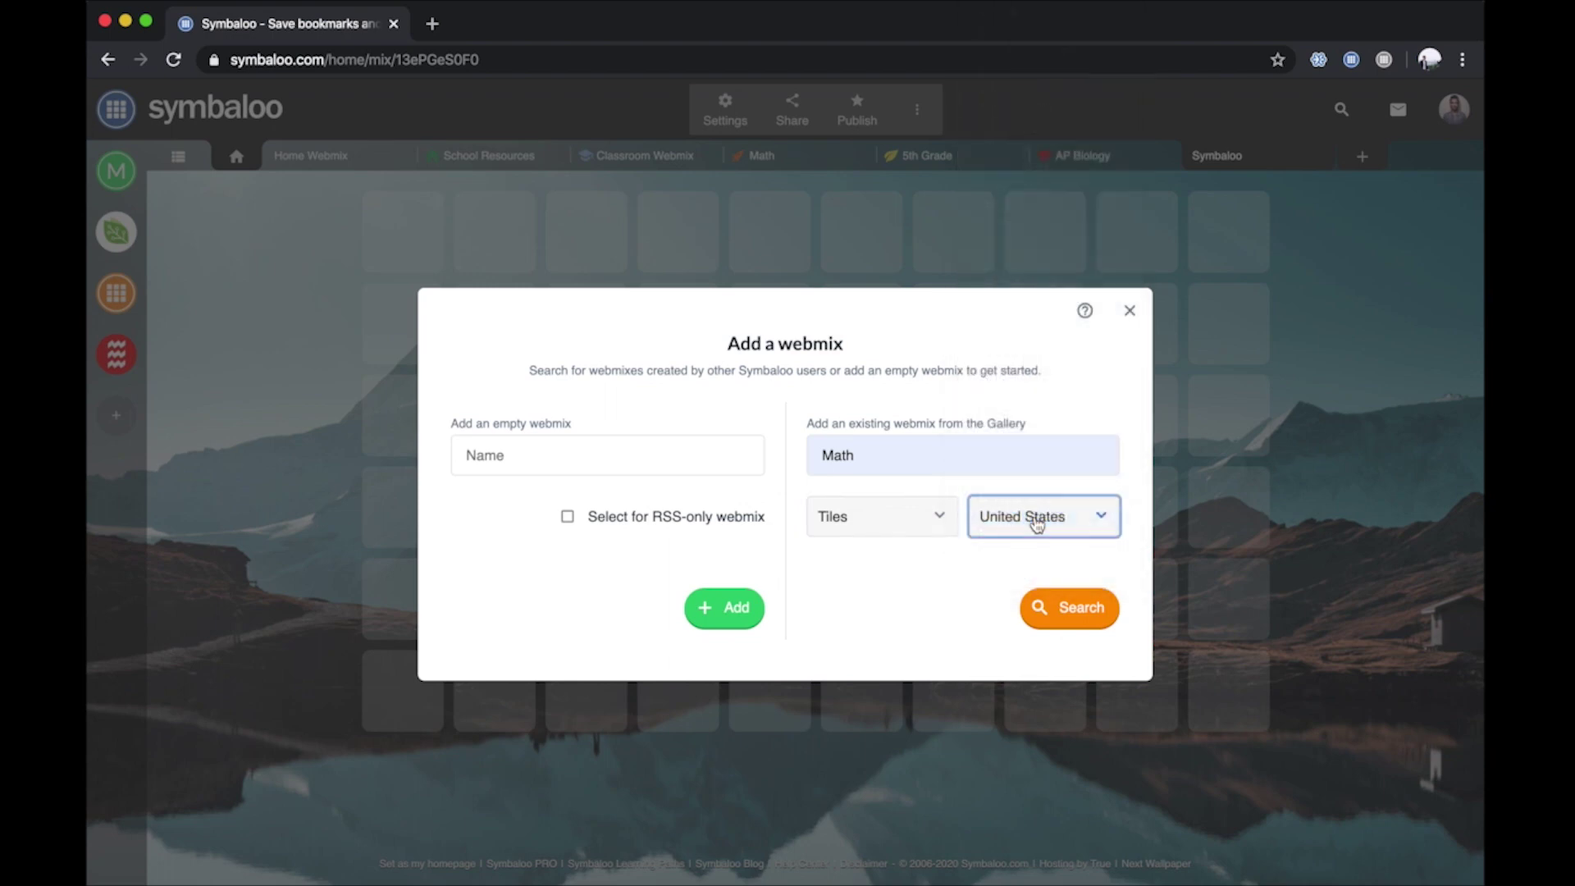
click(1081, 607)
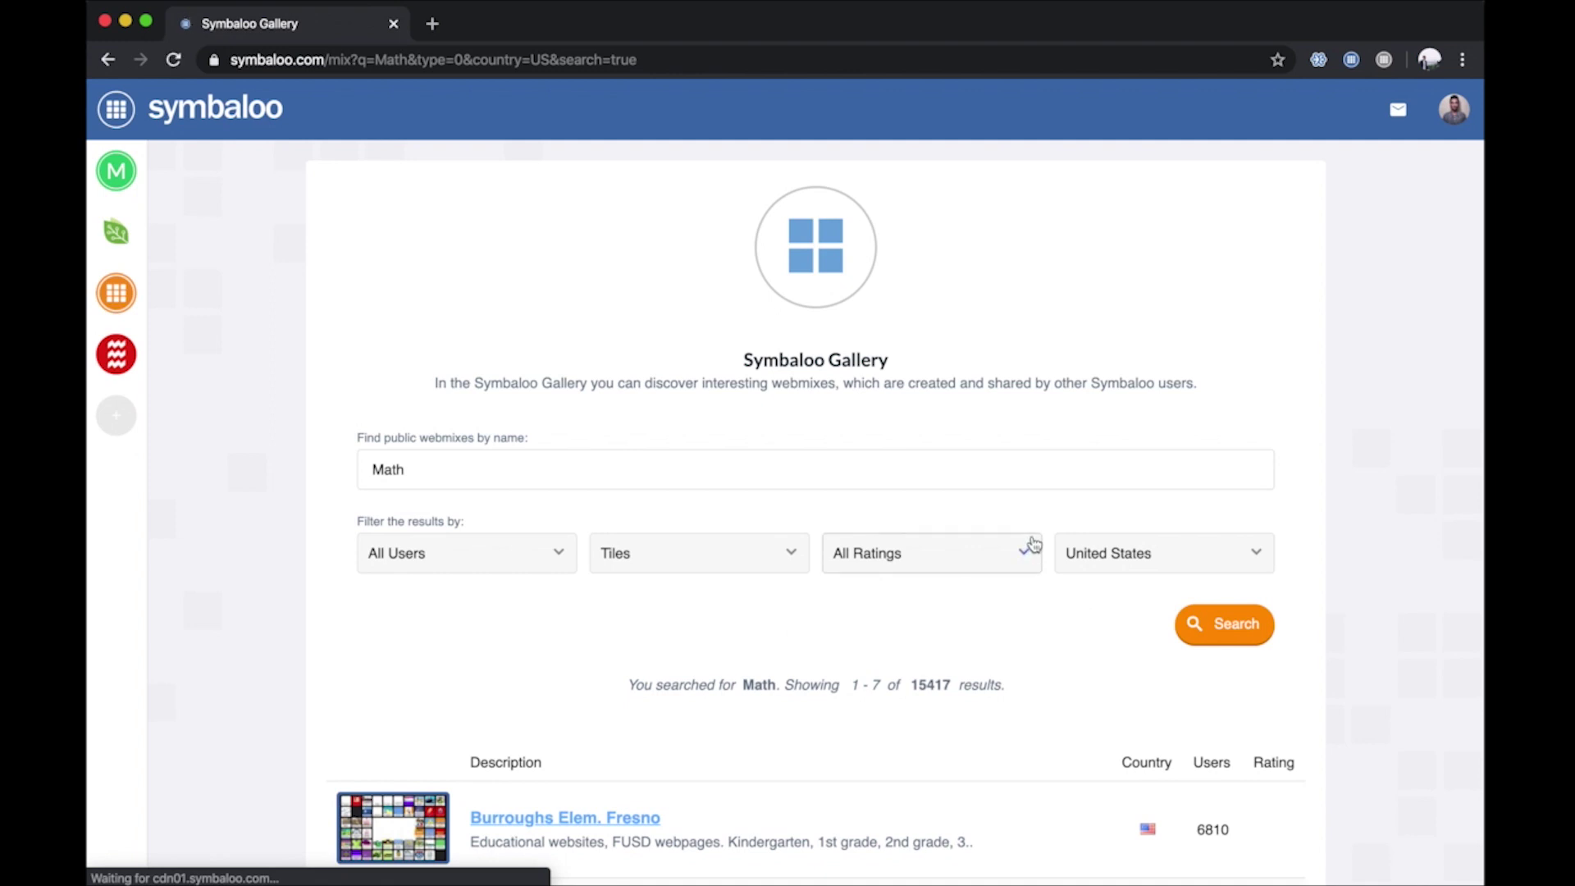
- Leave the Math results for the Home Webmix and bring up its customization settings
scroll(1036, 545, down, 4)
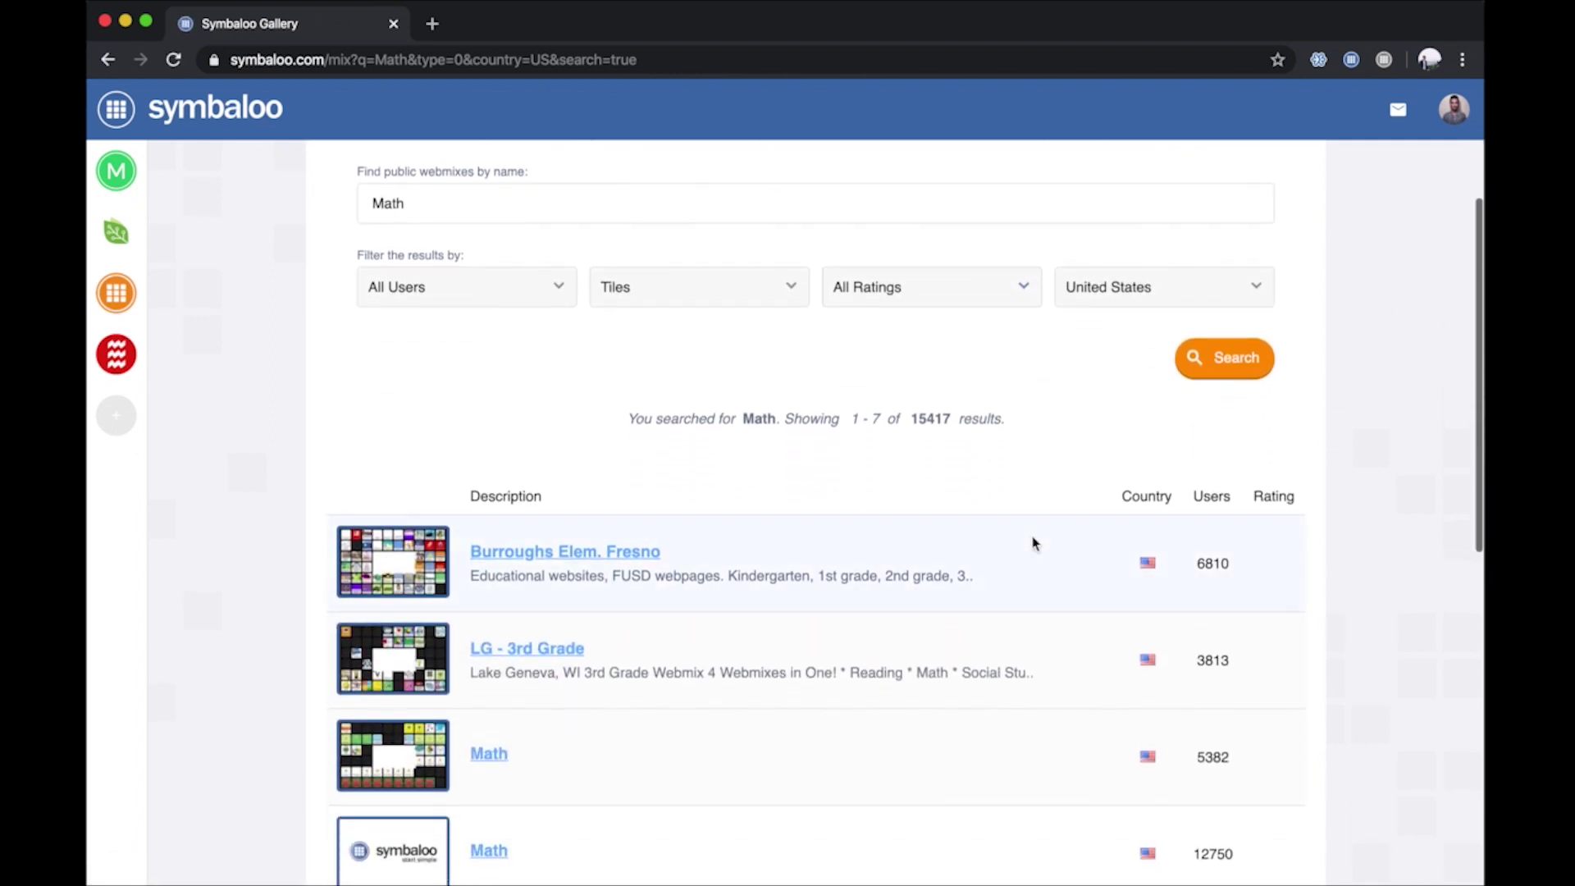
scroll(1034, 543, down, 3)
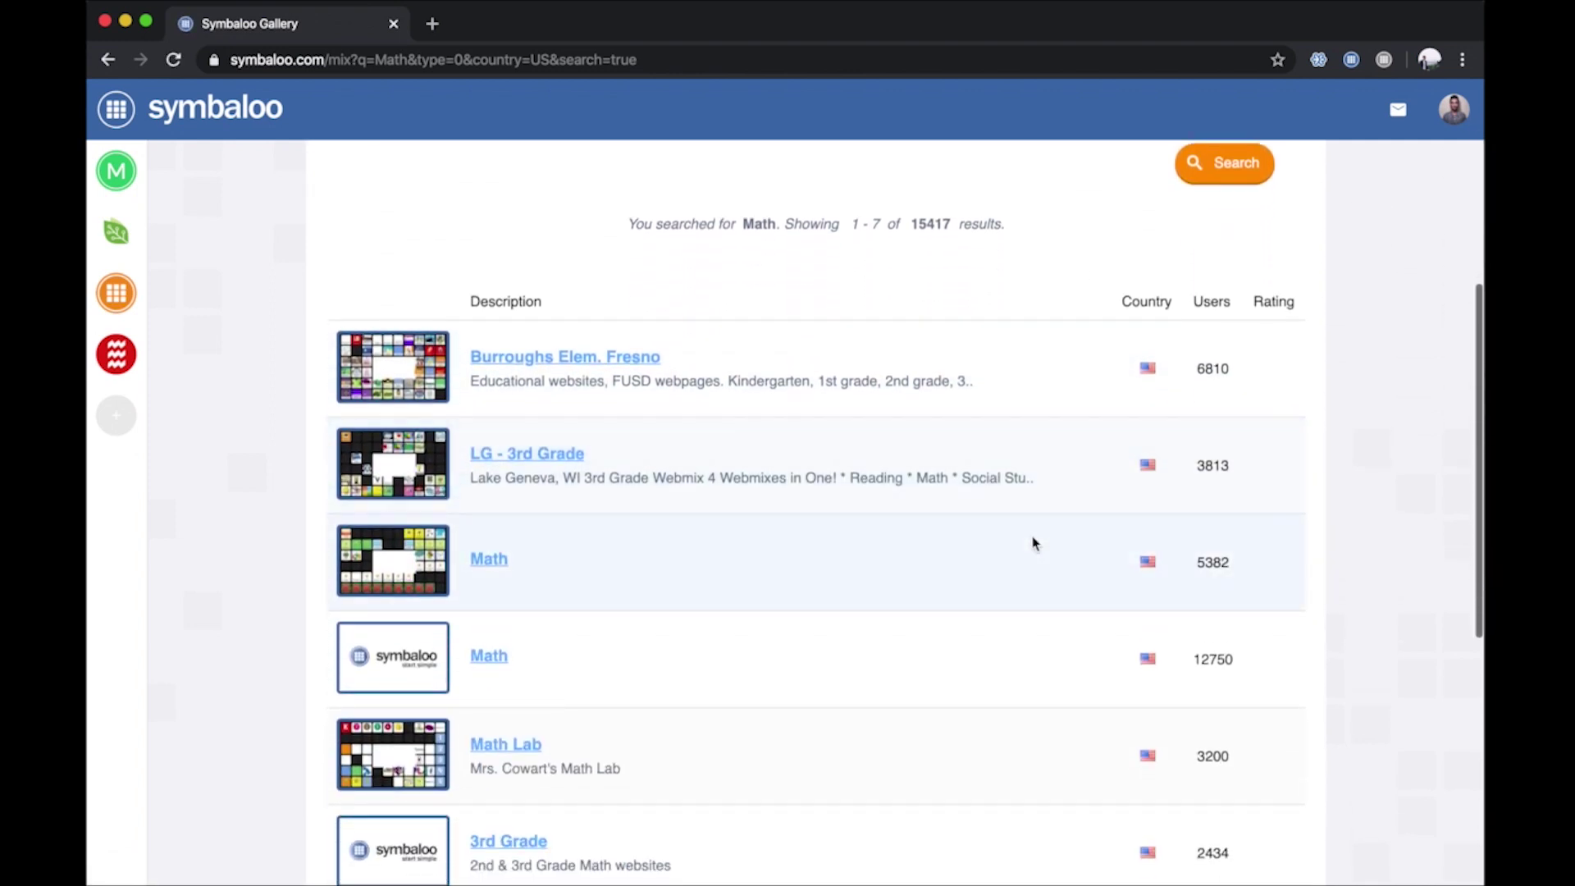
scroll(1033, 544, down, 3)
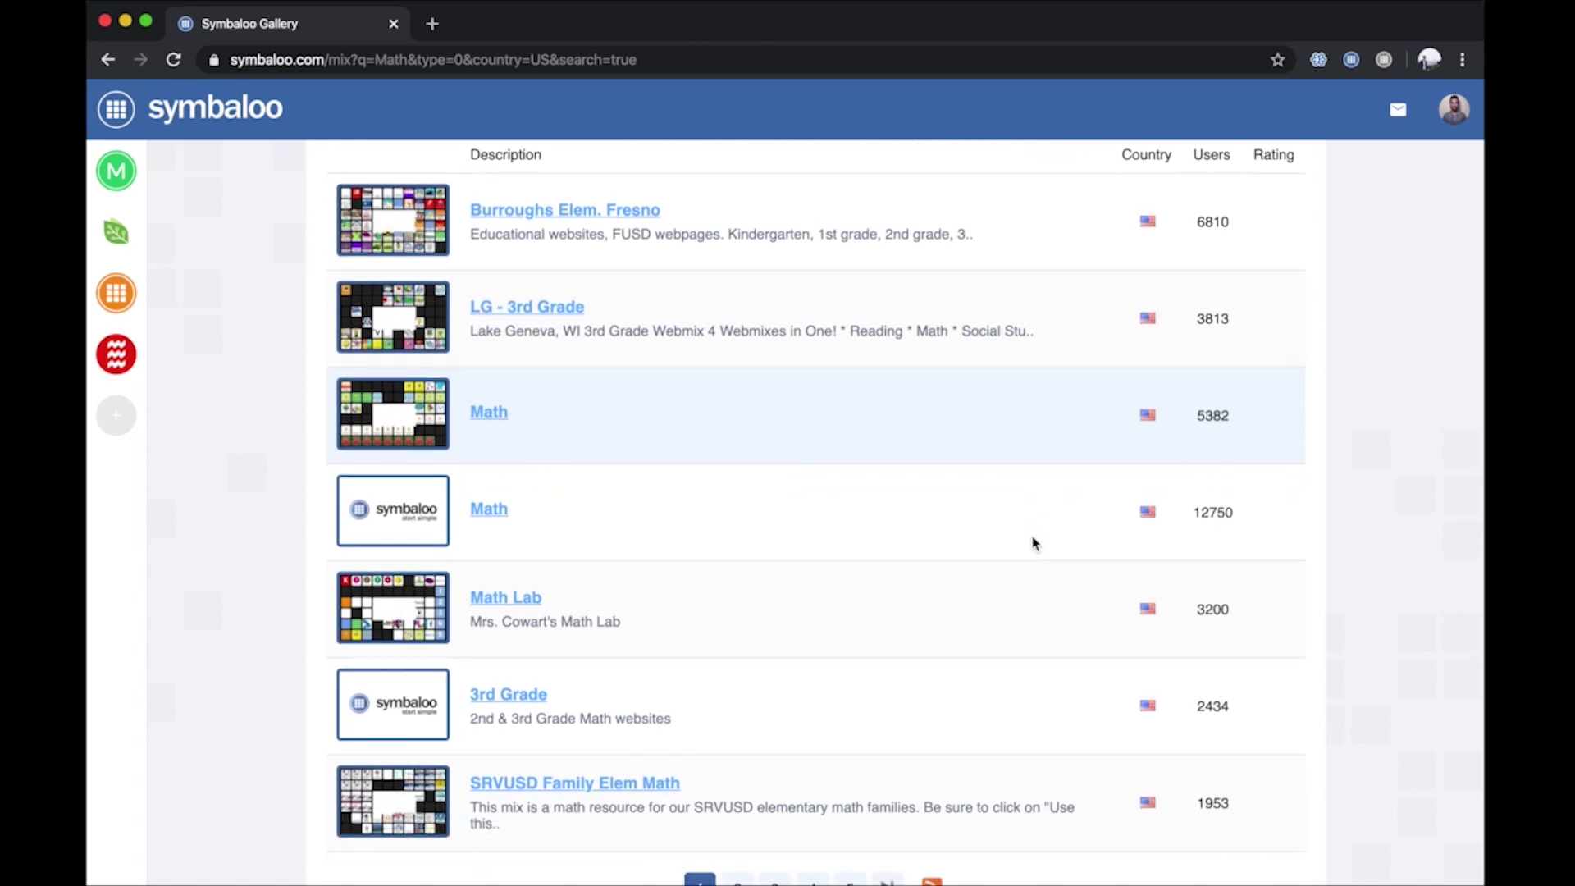
click(144, 120)
click(179, 119)
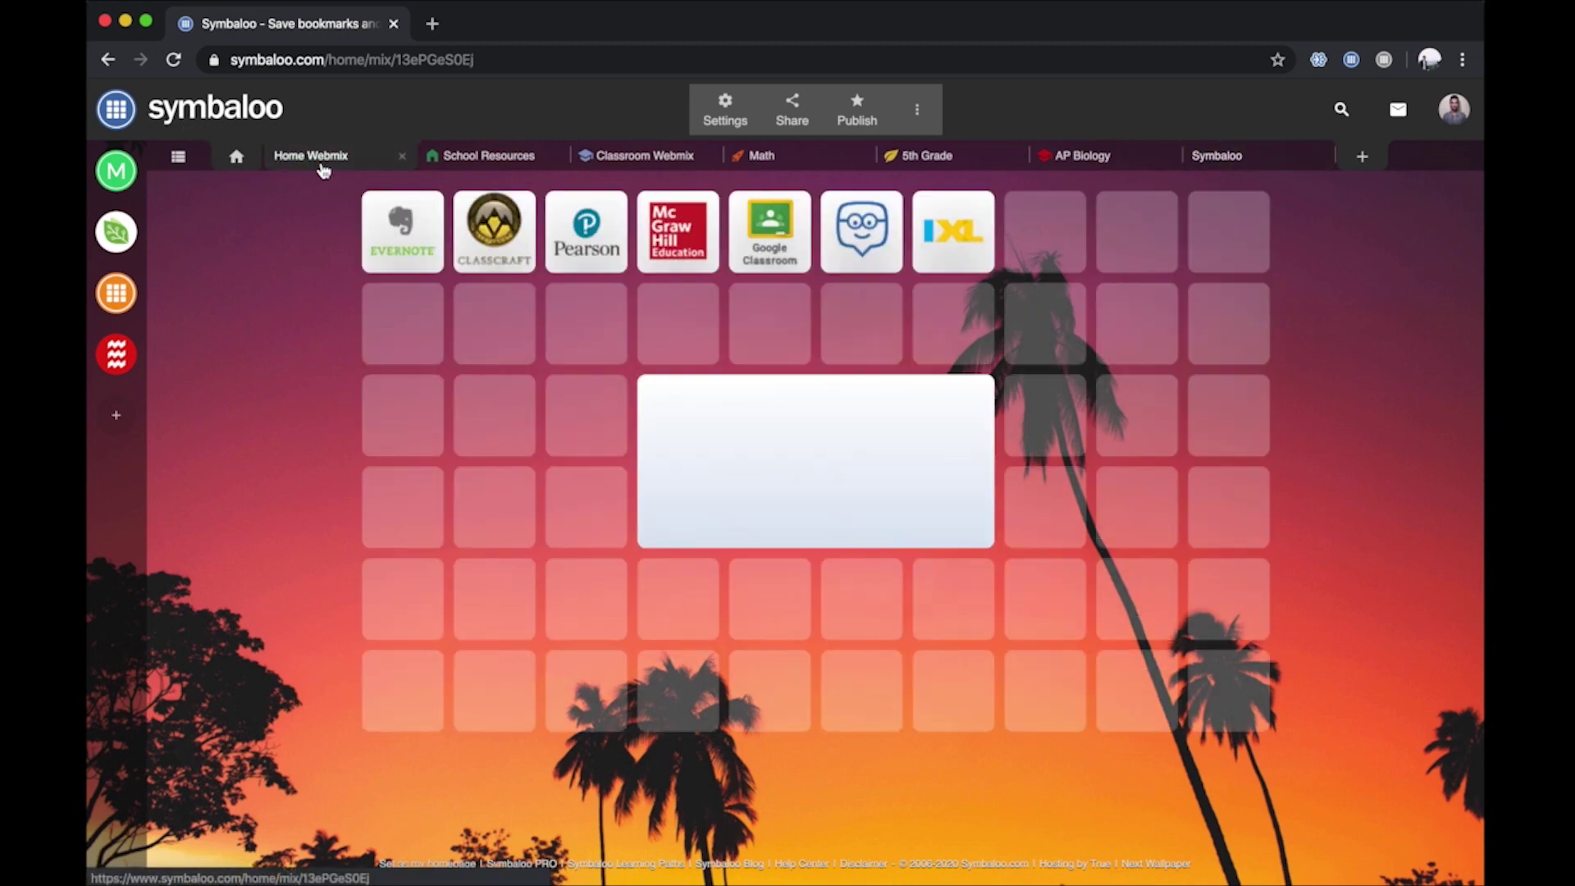
click(724, 116)
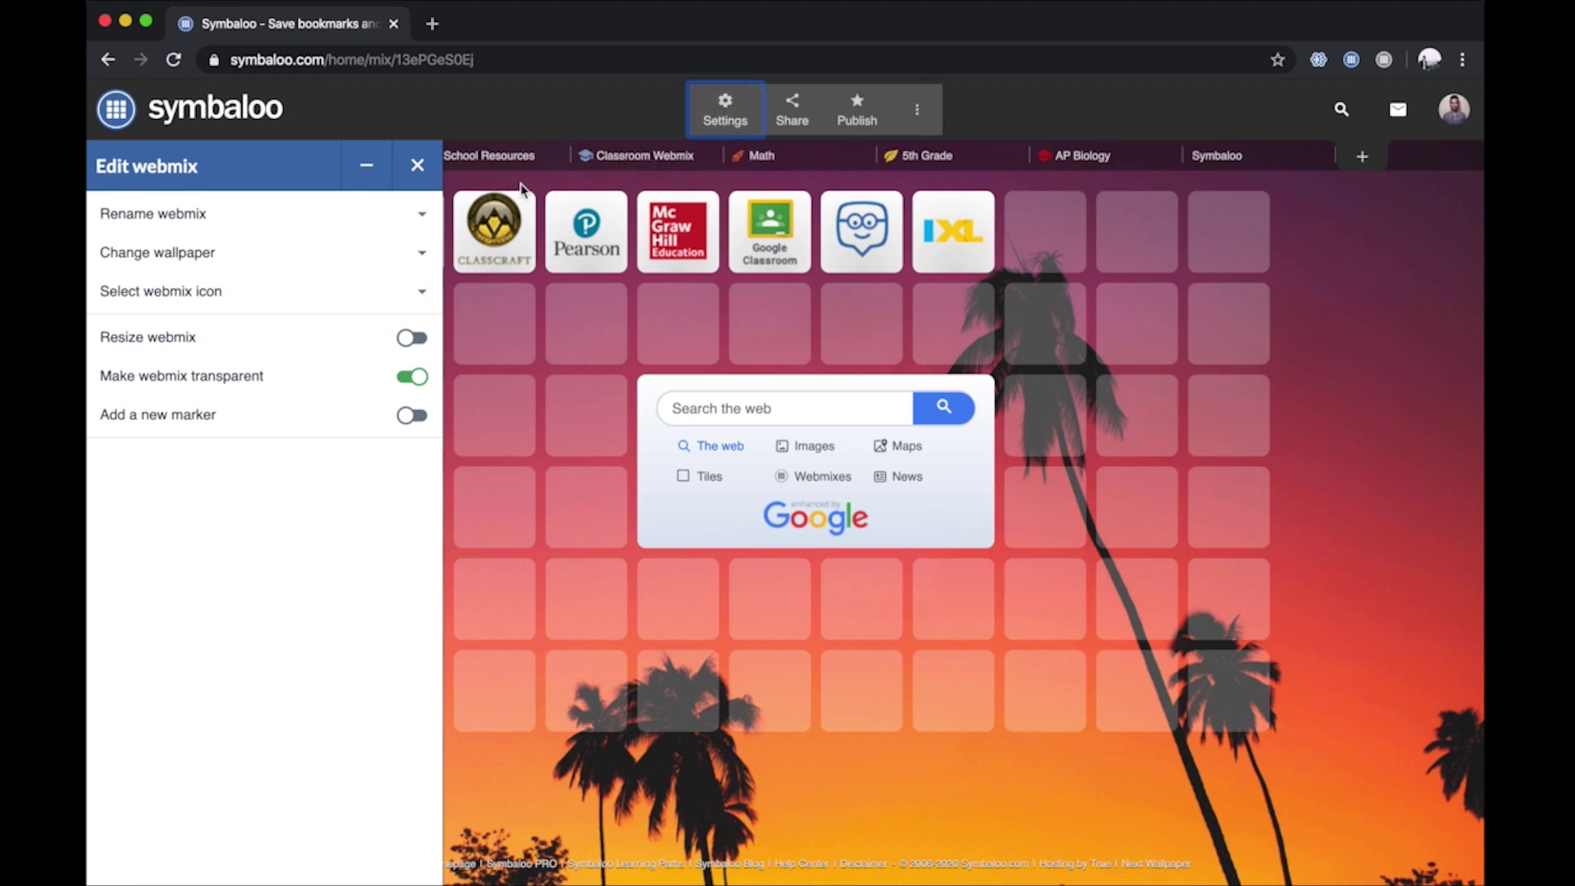
- Try the rename, wallpaper, icon, resize and transparency options, leaving transparency on
click(415, 217)
click(416, 216)
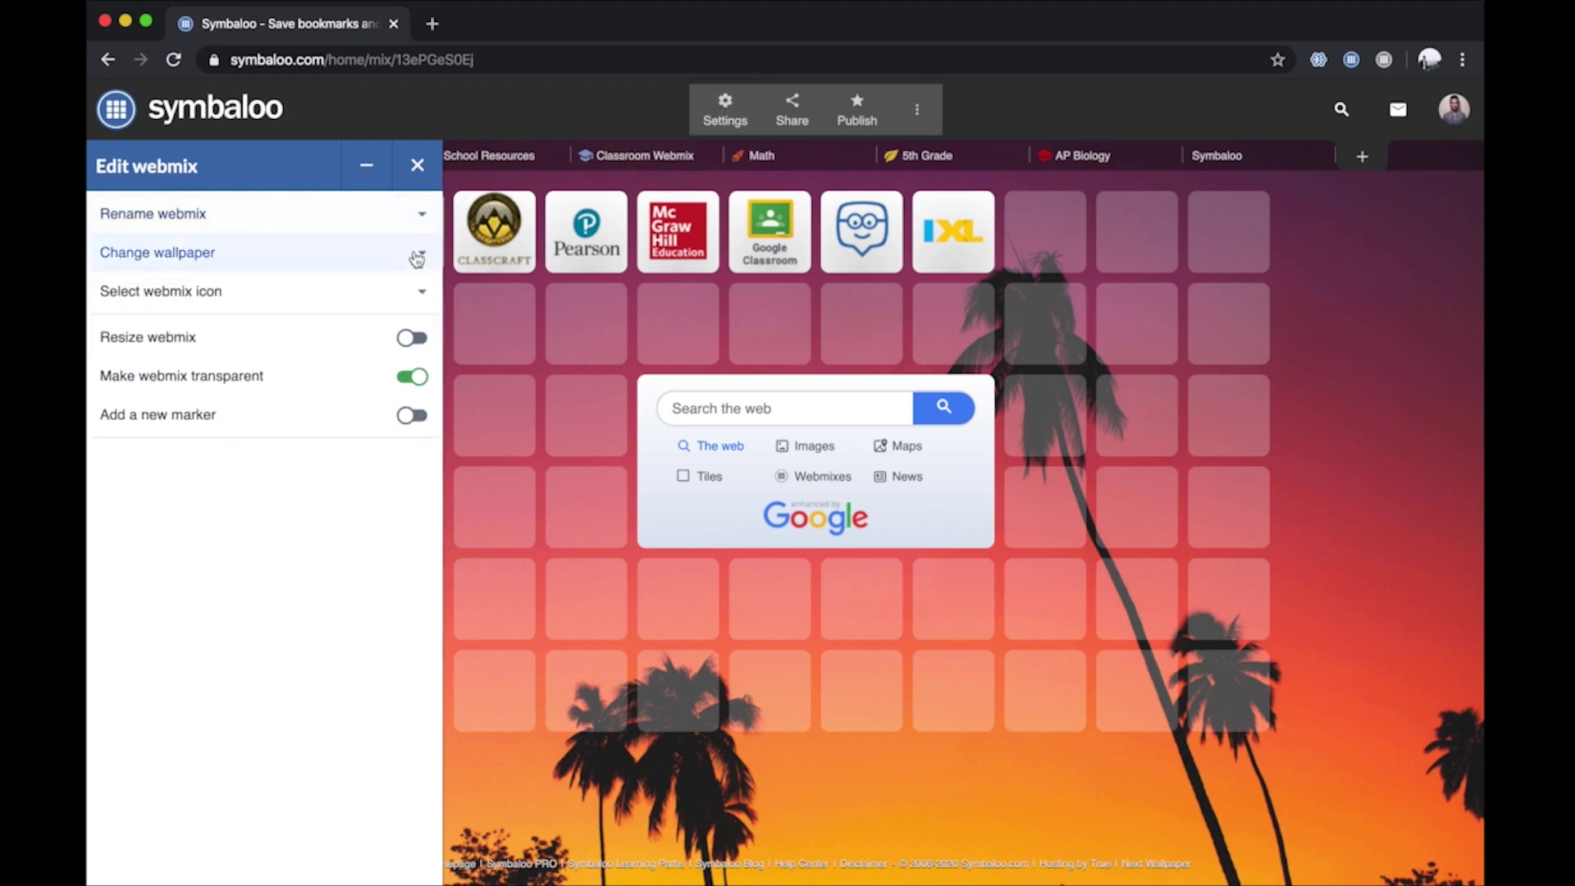
click(415, 253)
click(416, 257)
click(416, 293)
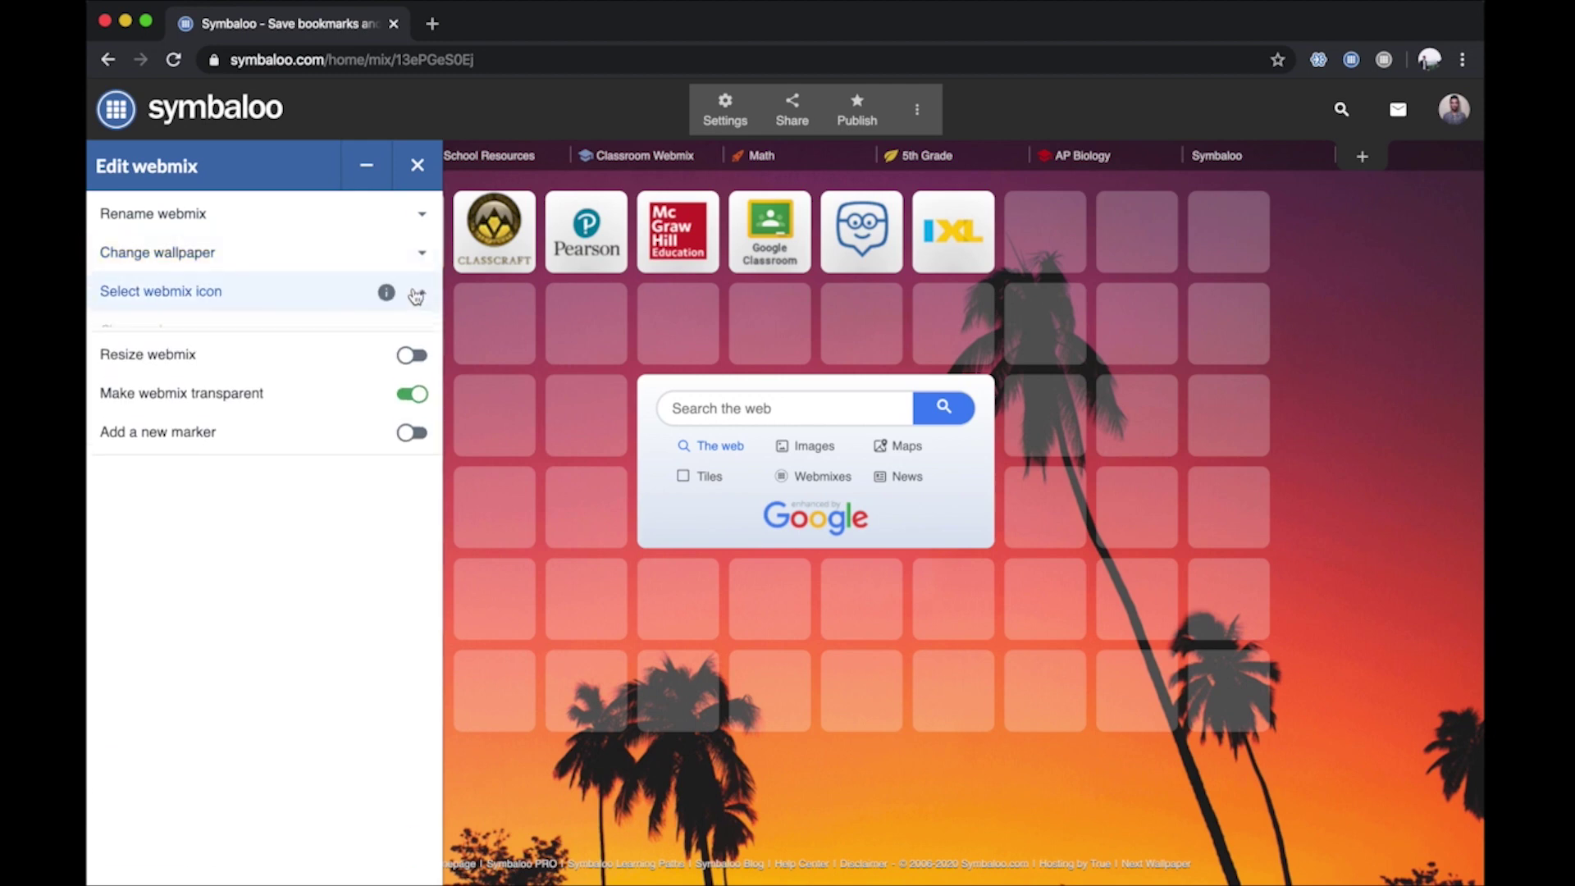
click(417, 295)
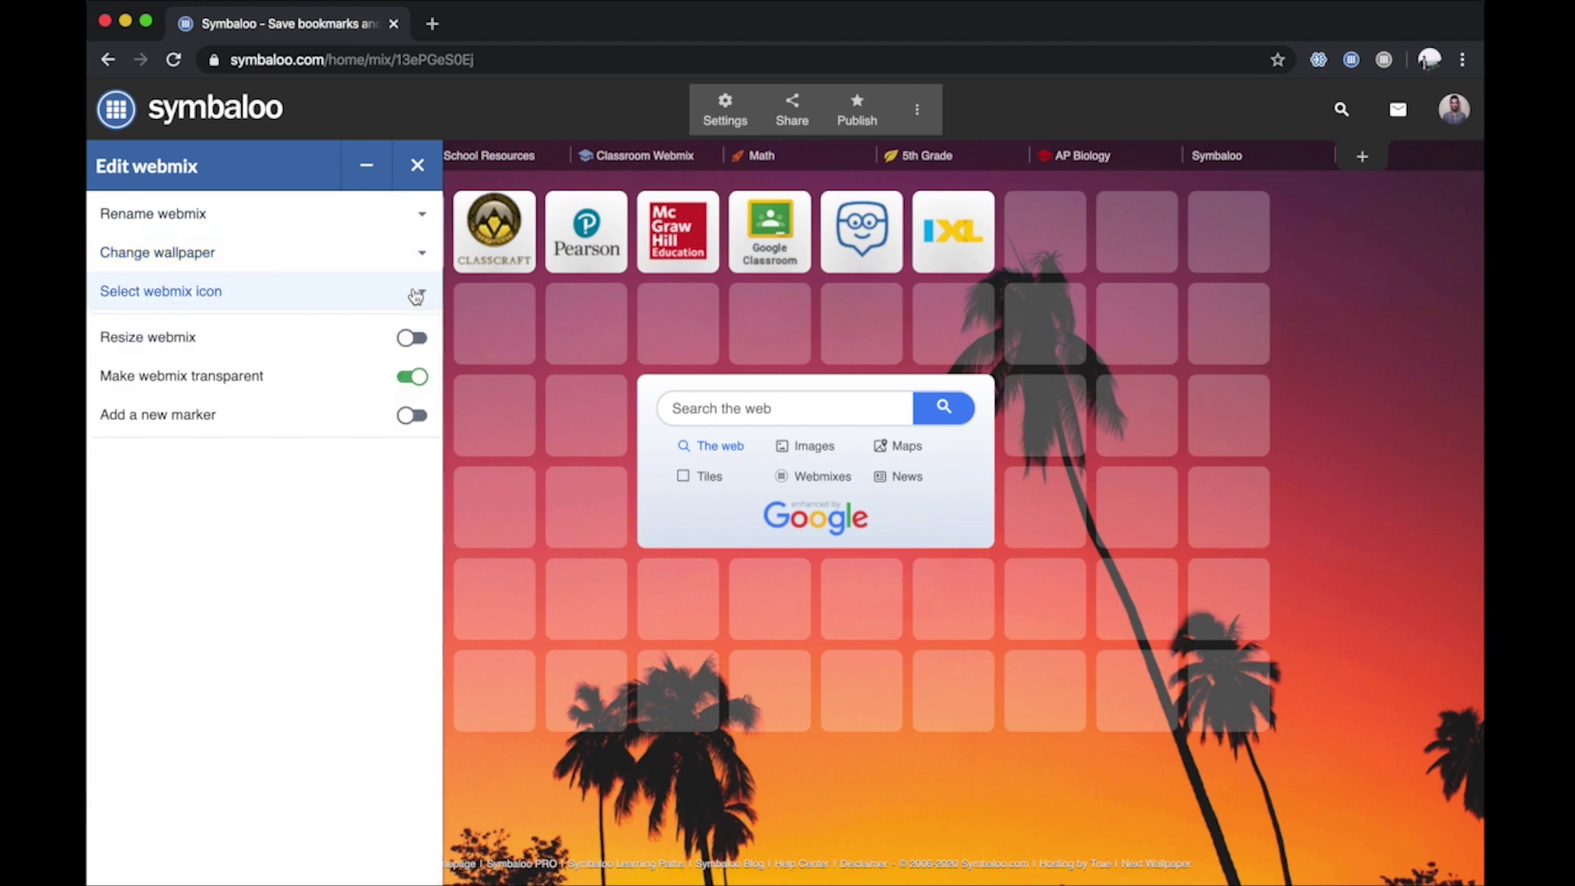
click(414, 341)
click(415, 340)
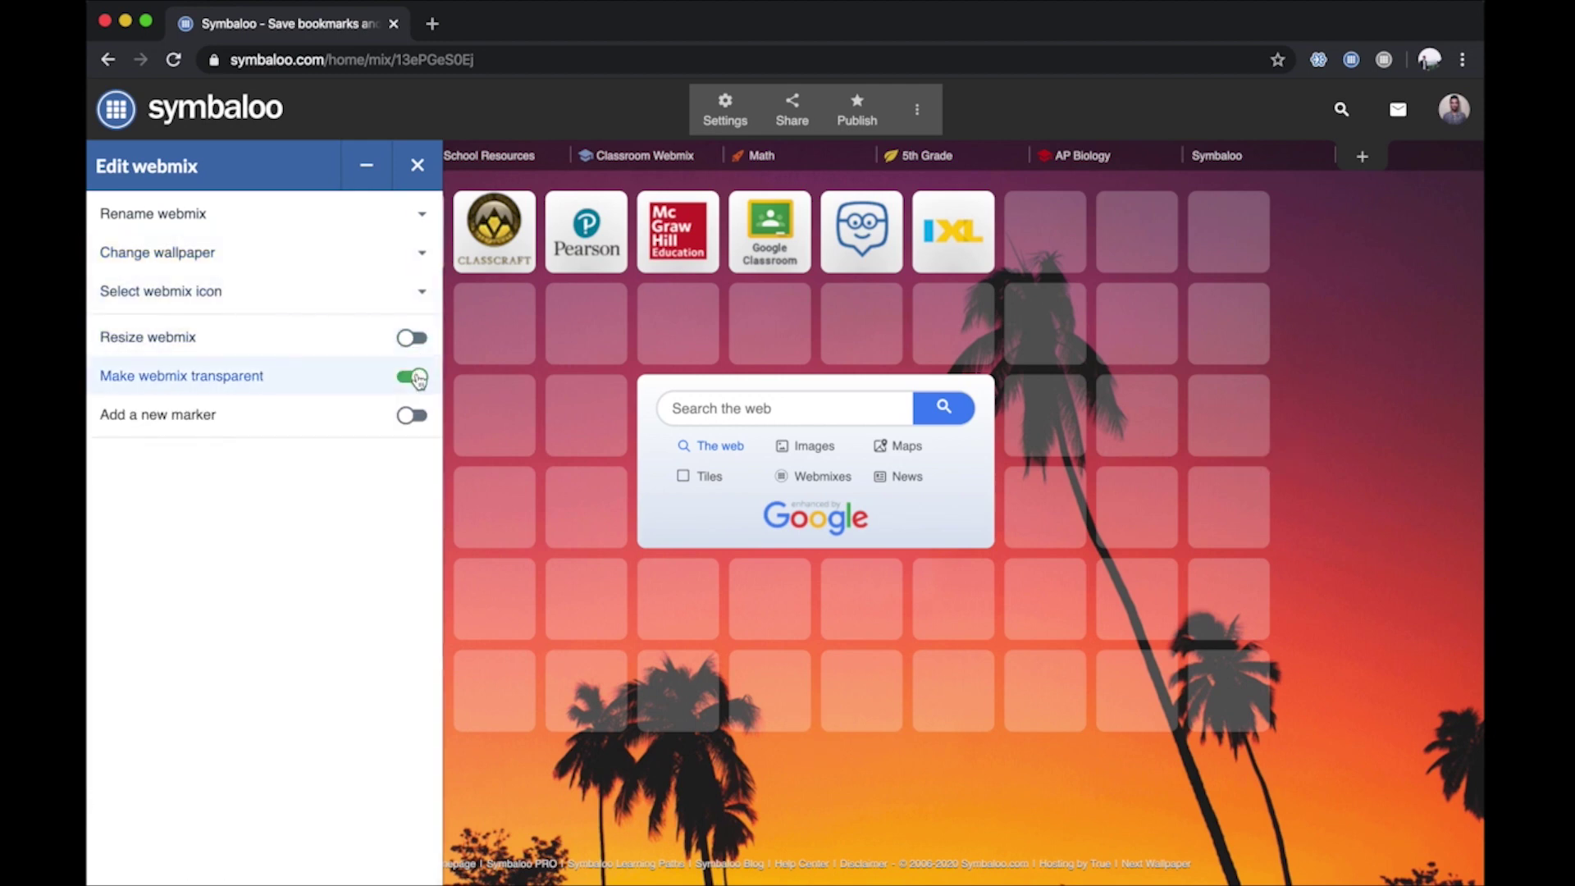
click(417, 378)
click(418, 379)
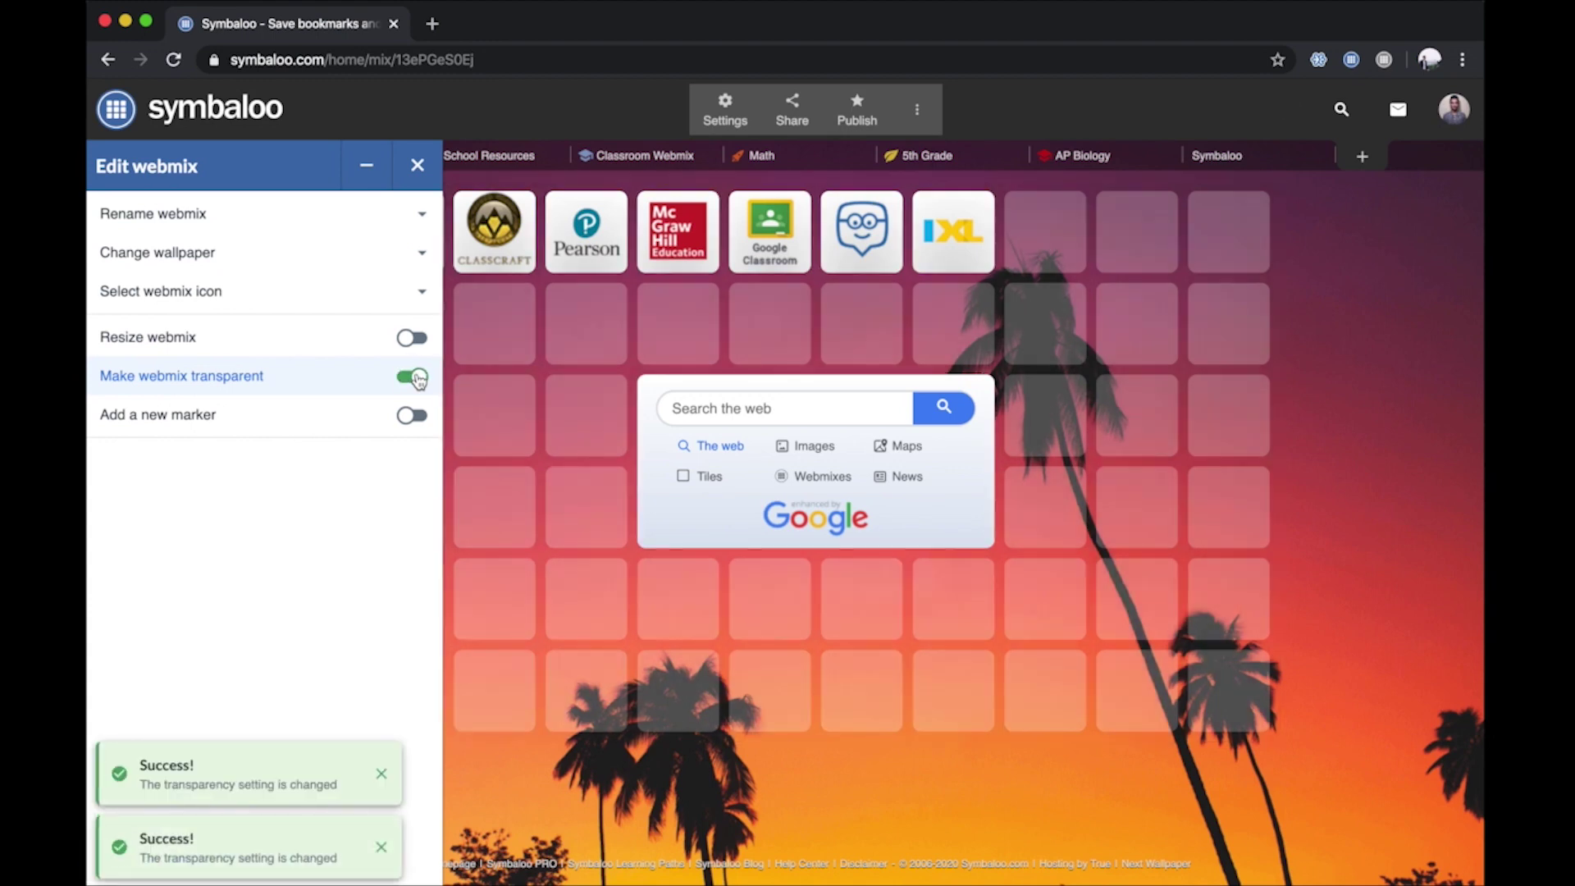
- Mark the Classcraft-to-IXL top row as a light-green area, save the marker, and close settings
click(421, 419)
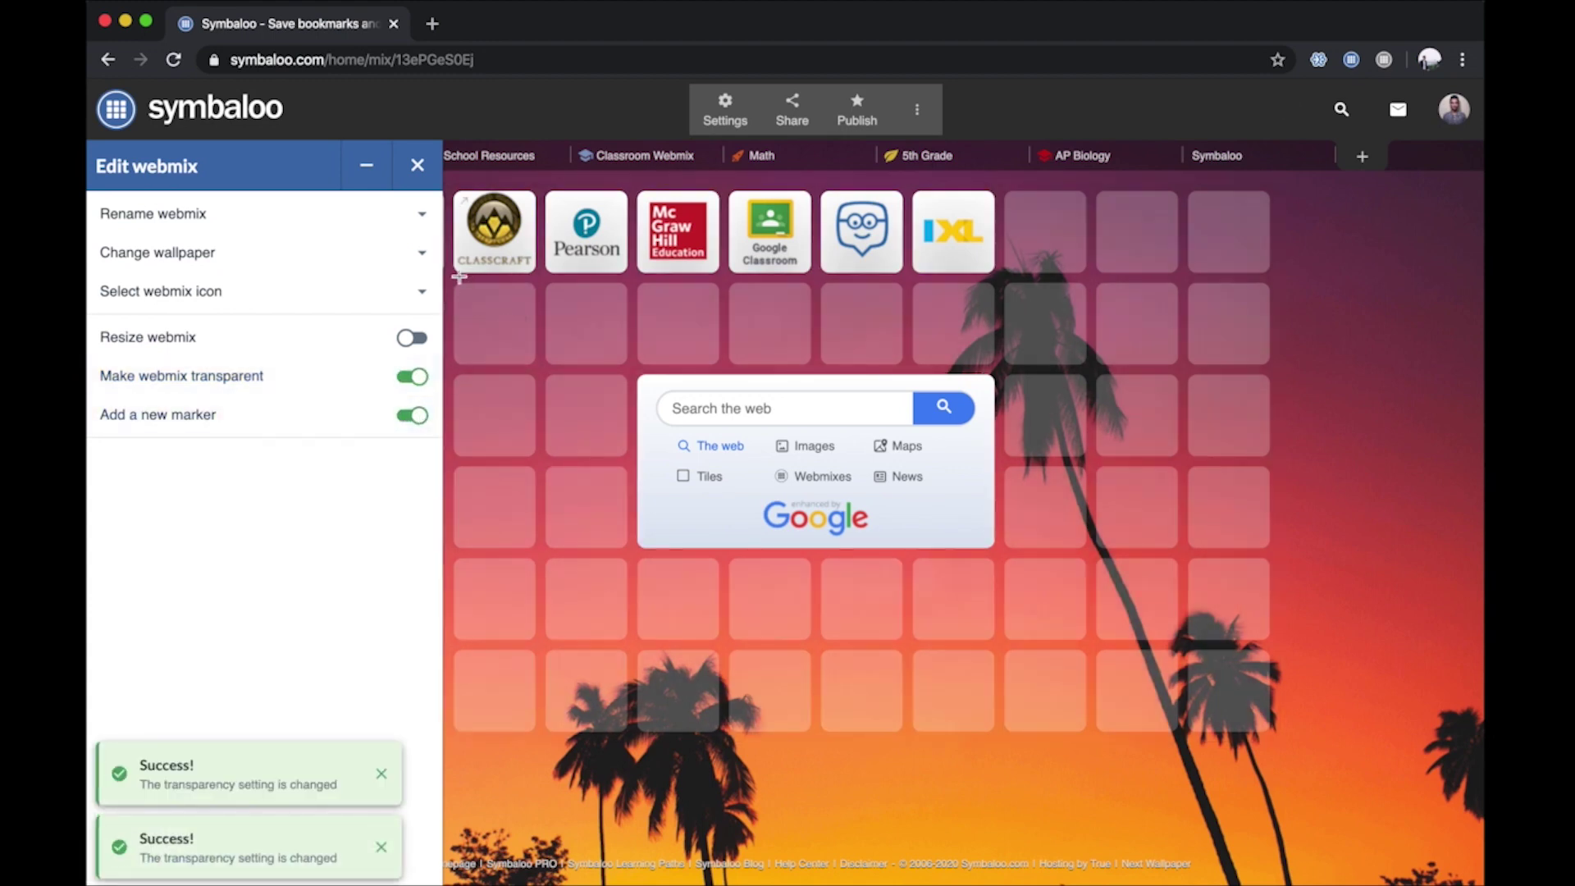
drag(813, 189, 1001, 169)
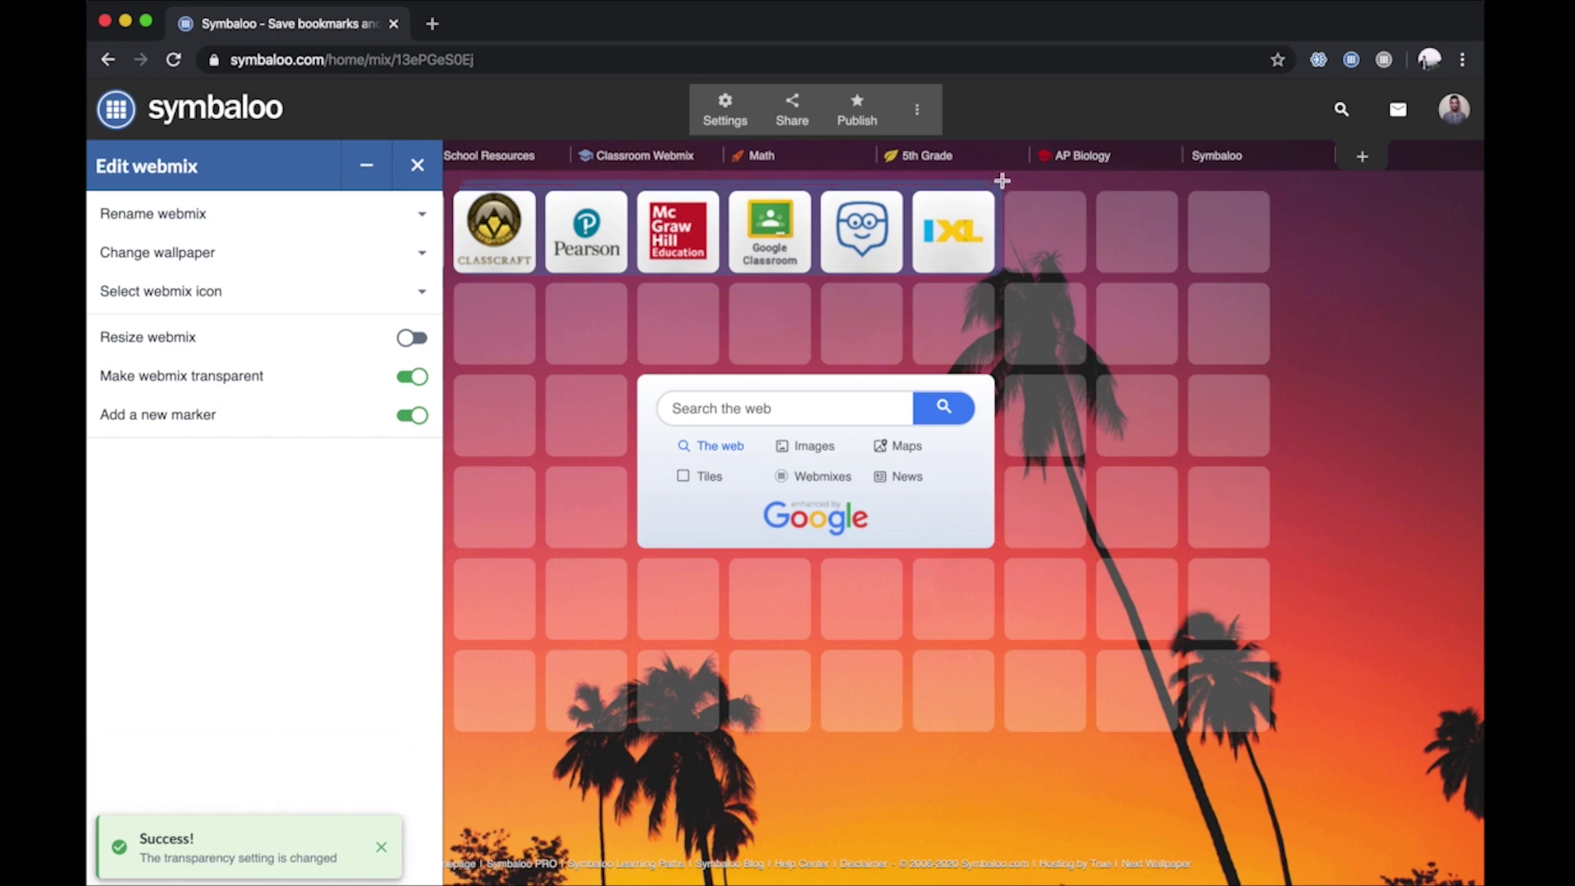
click(417, 461)
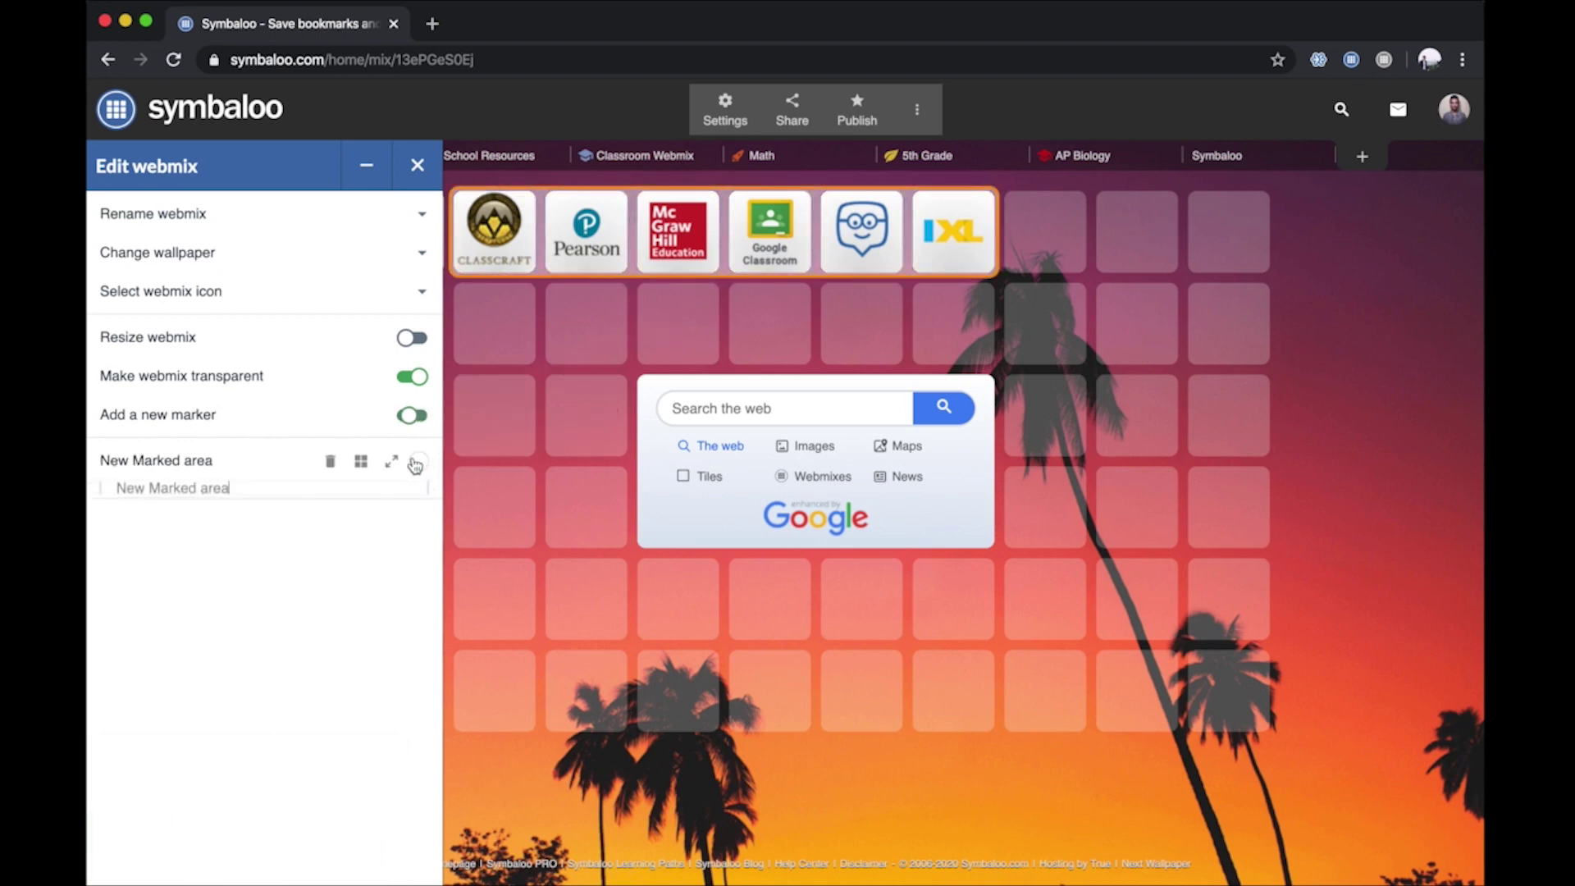
click(298, 563)
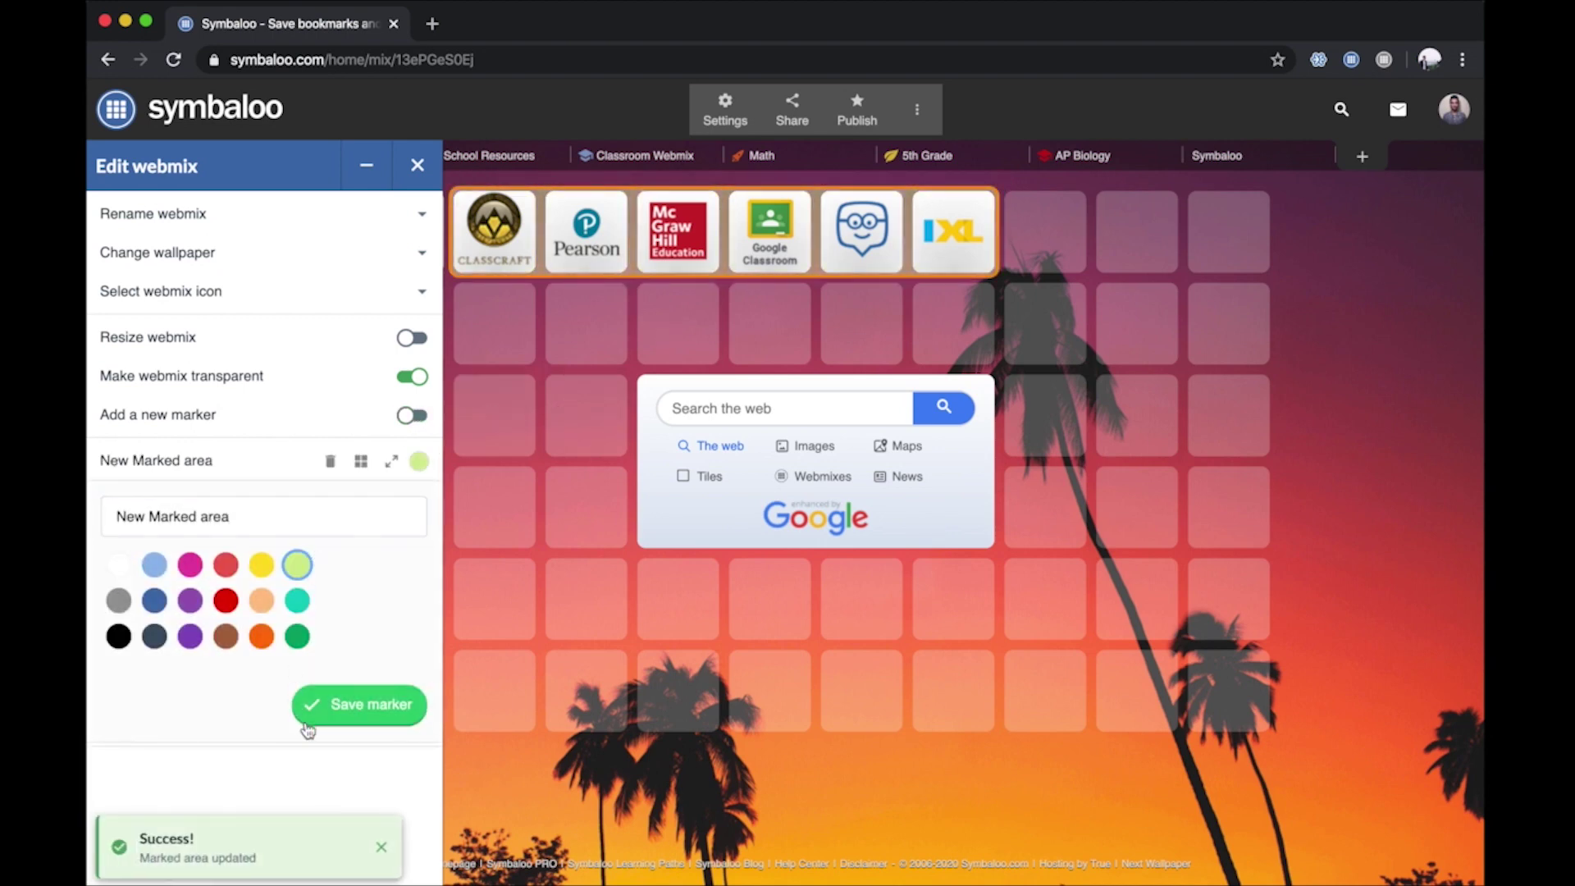
click(355, 716)
click(423, 183)
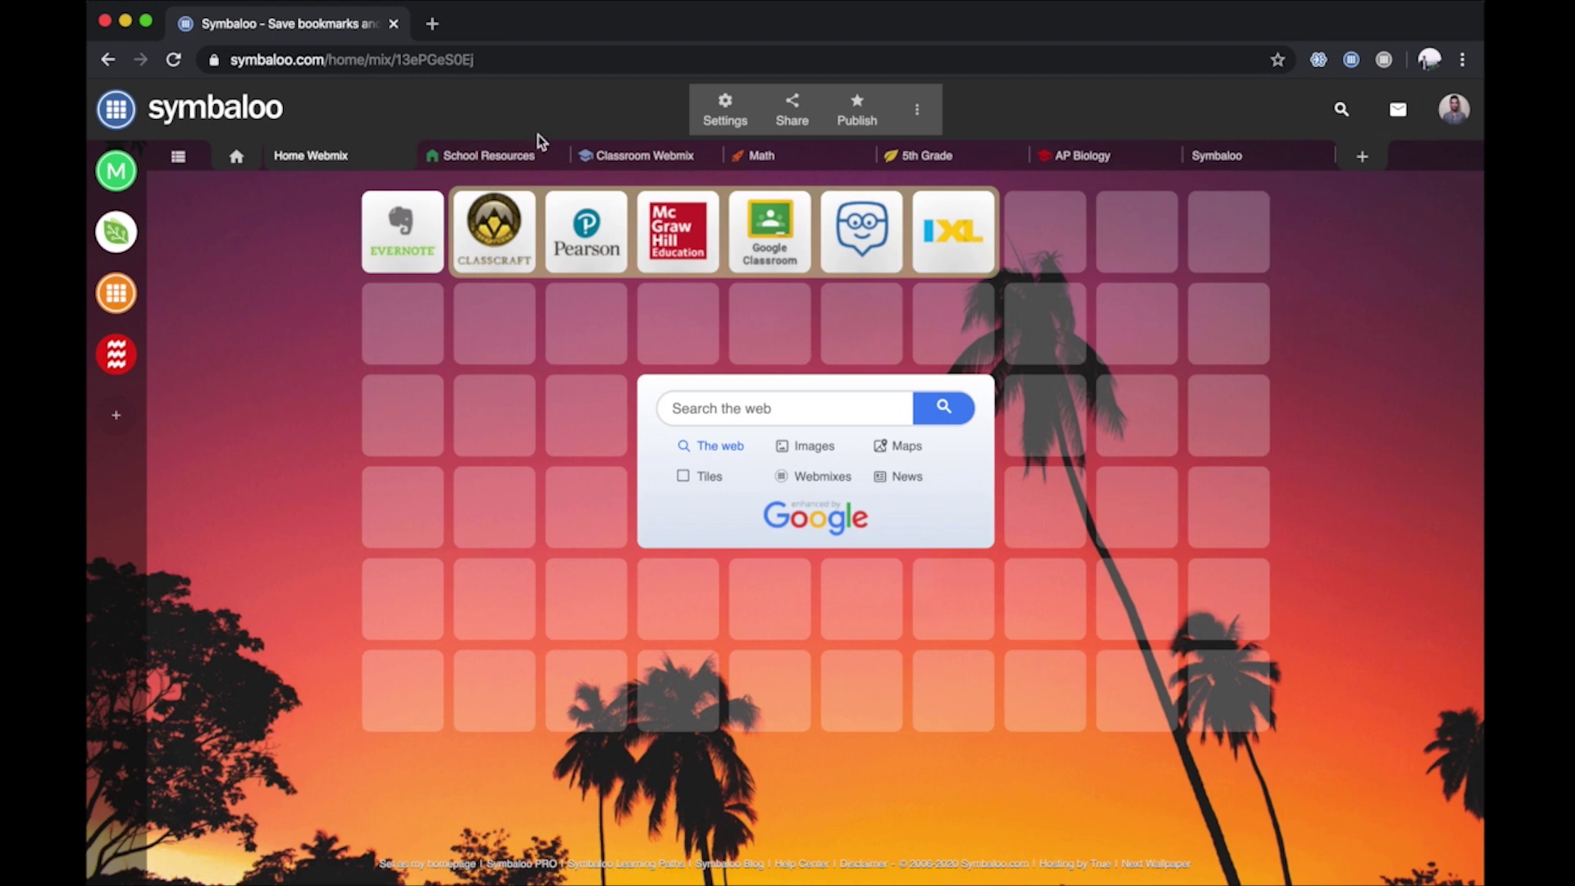
- Drag the Symbaloo webmix tab to the first position, ahead of Home Webmix
click(1256, 158)
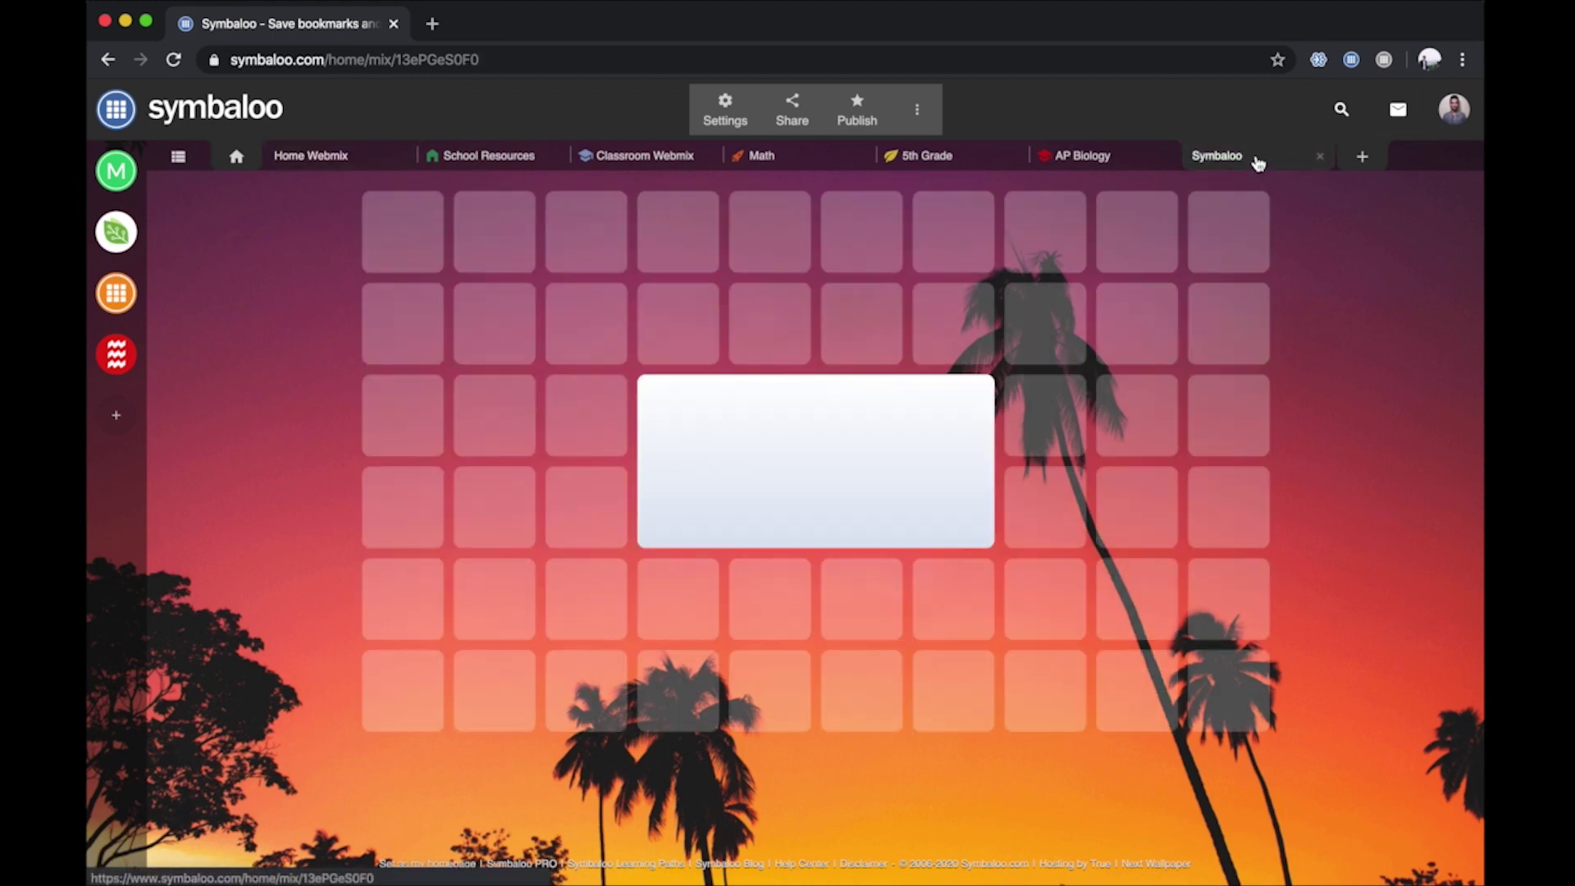
drag(1257, 163, 375, 148)
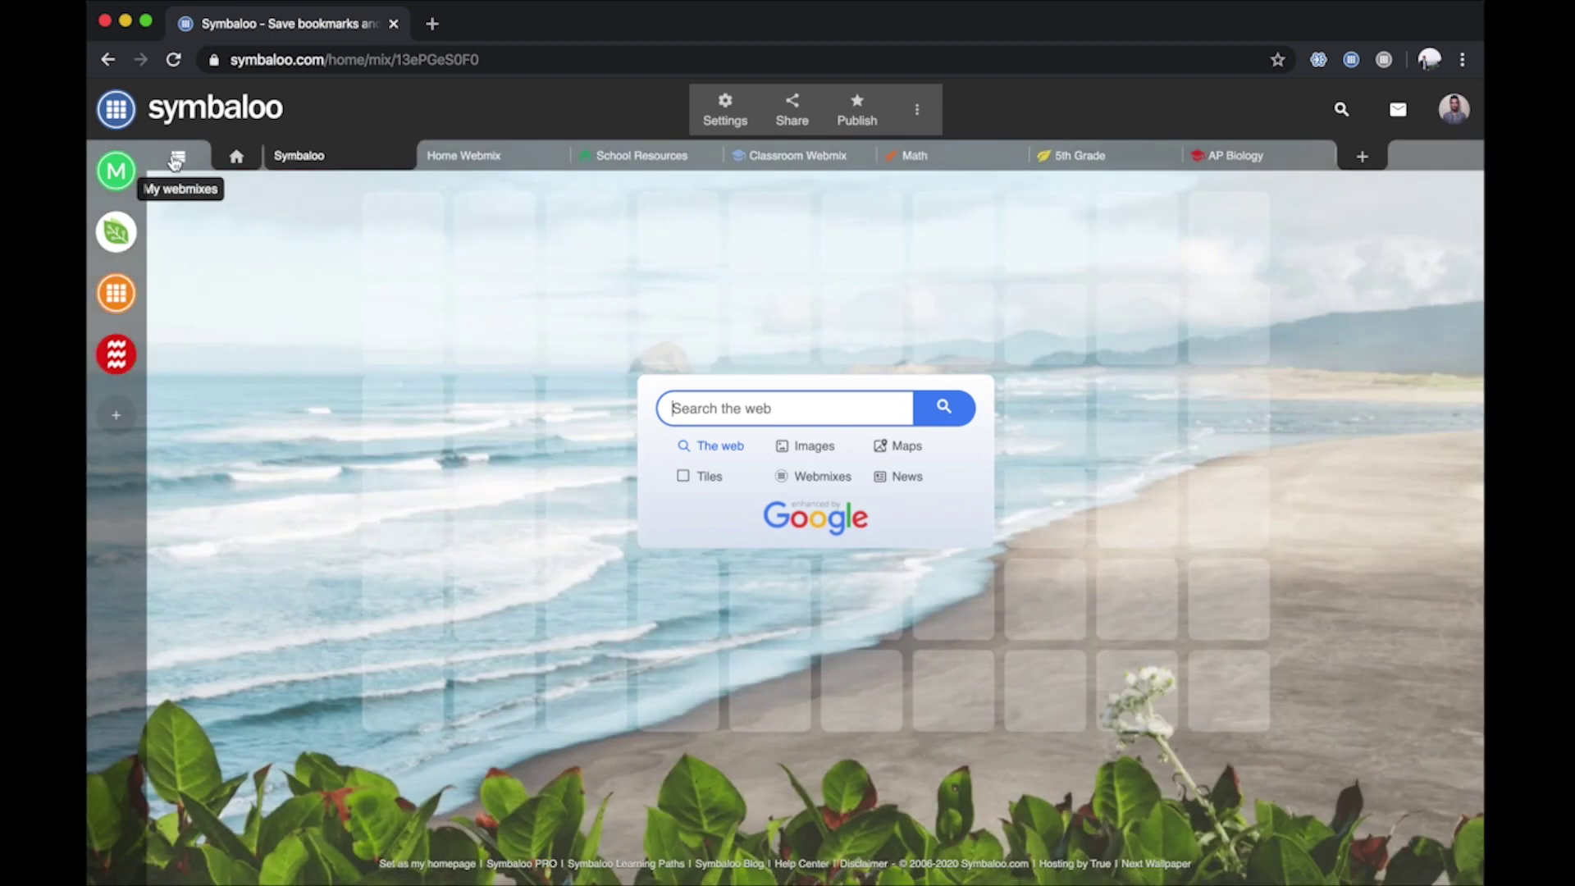
- In My webmixes, move Home Webmix below Technology and close the list
click(179, 160)
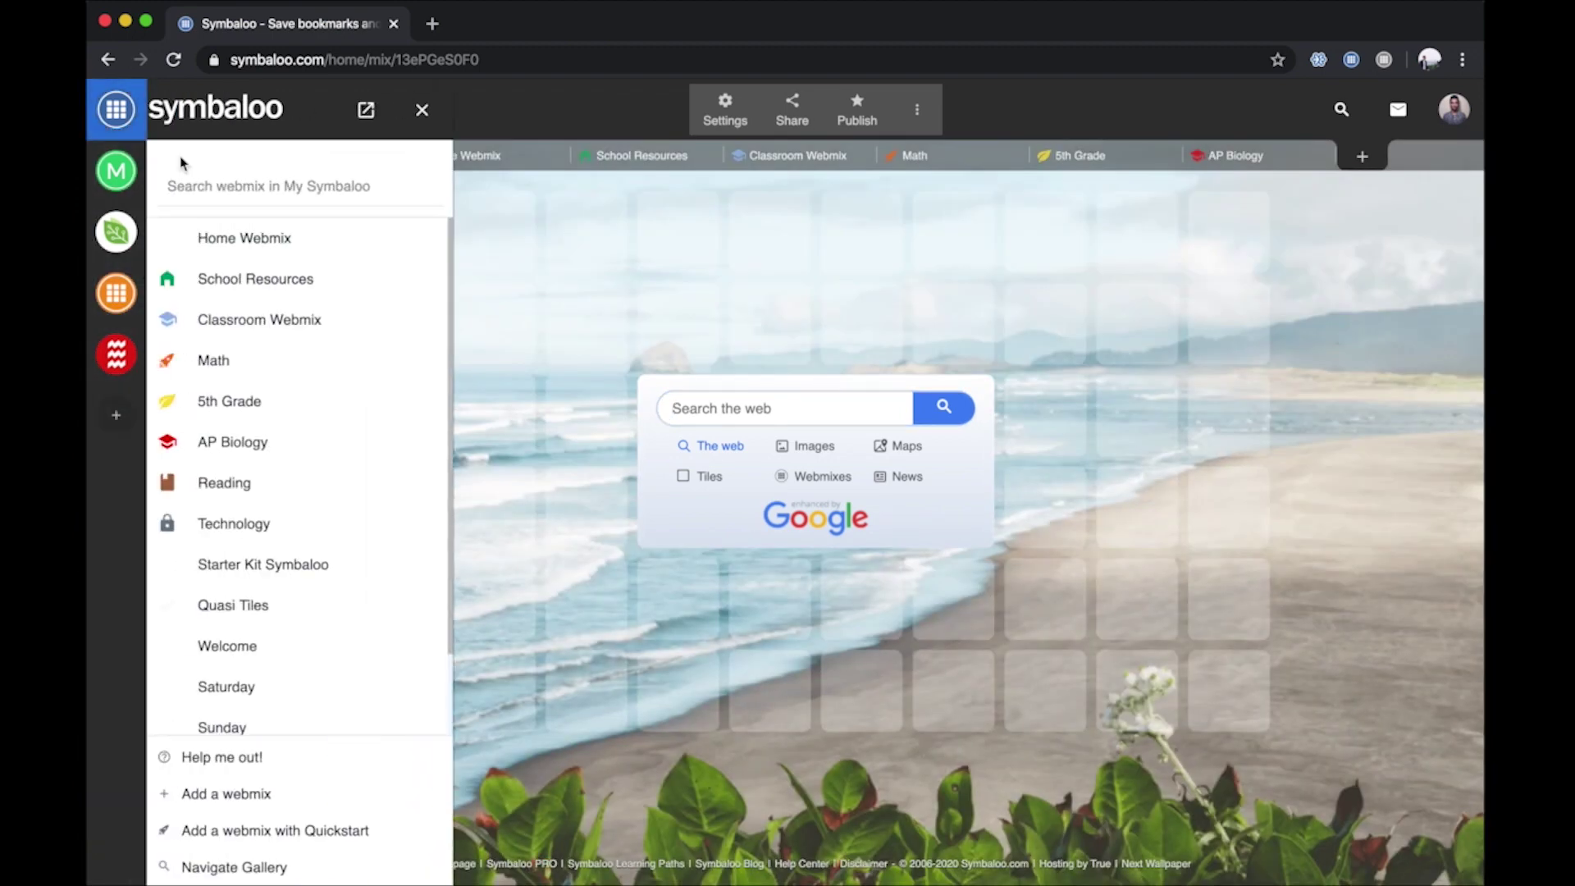
click(391, 244)
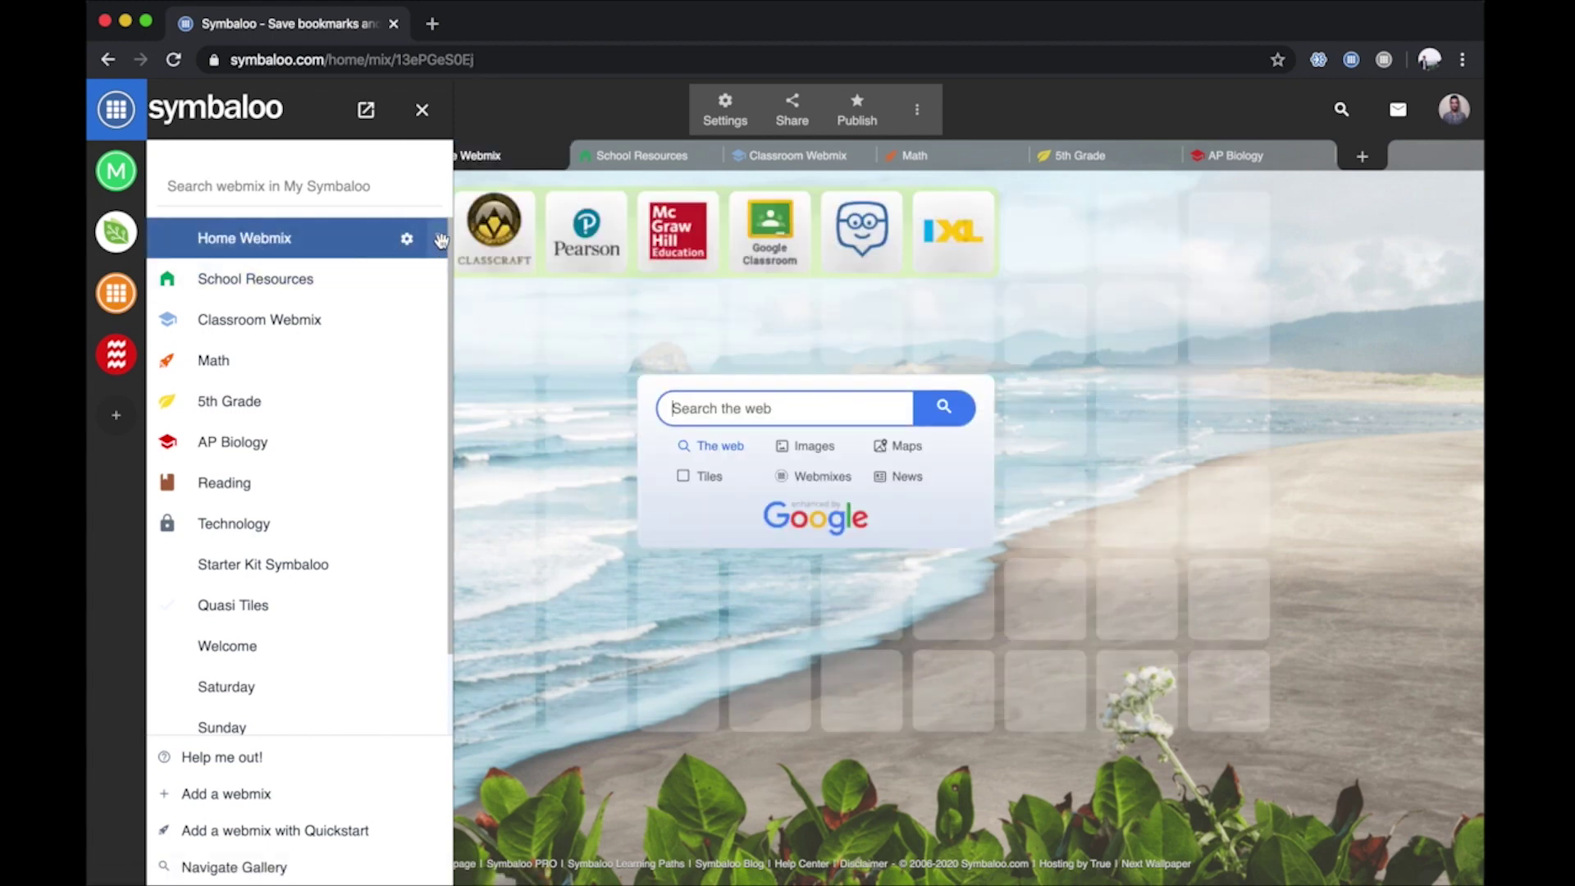
drag(437, 237, 385, 536)
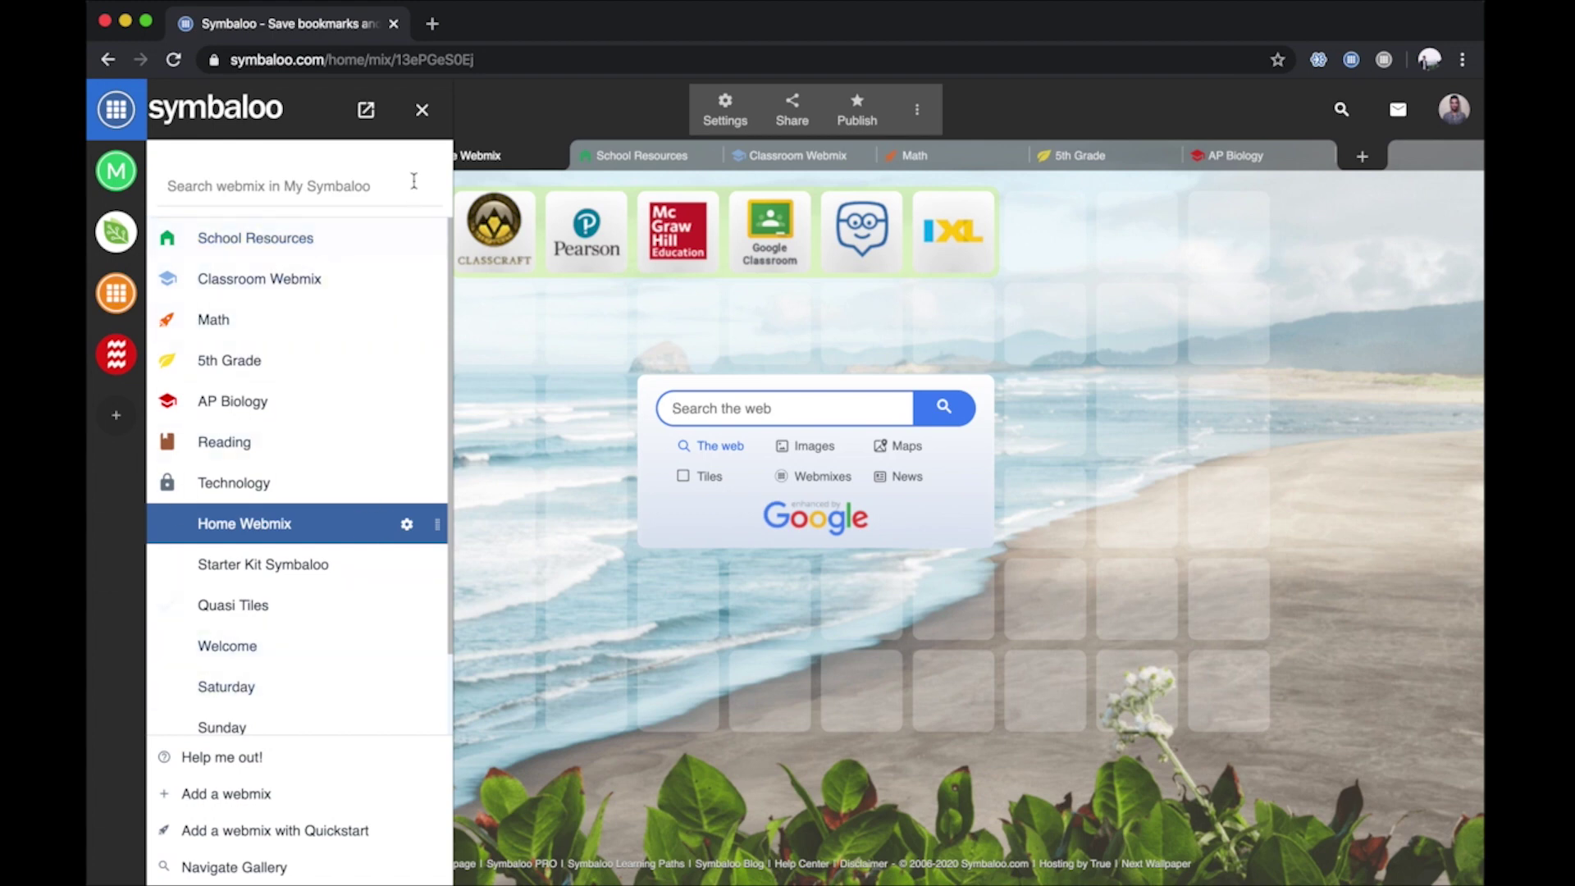
click(422, 109)
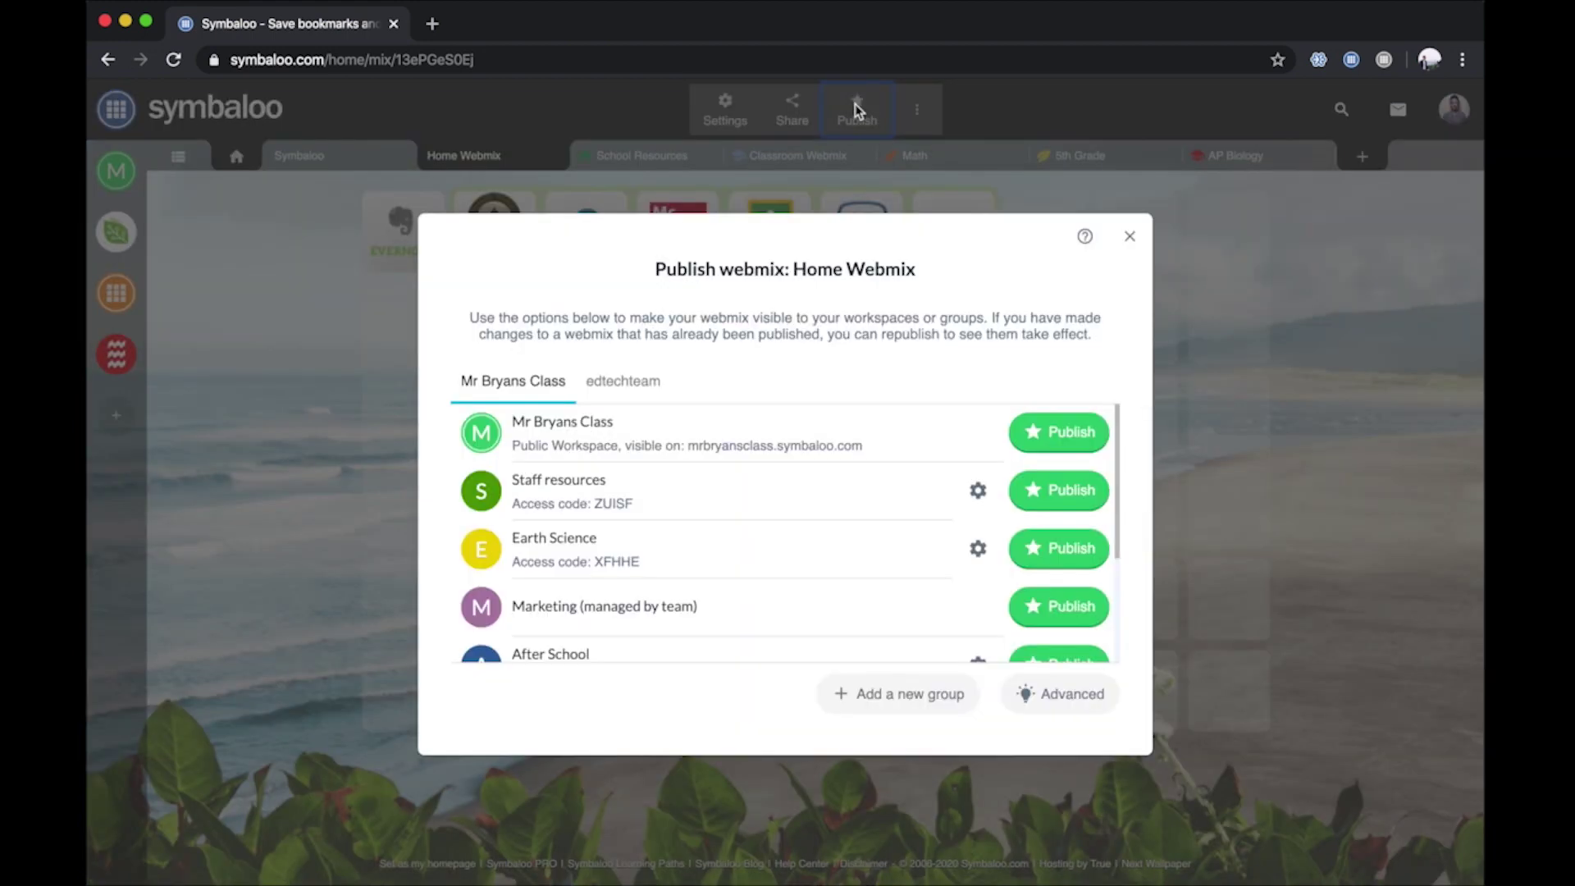
- In the Workspace's published webmixes, move School Resources to the bottom and exit
click(1069, 703)
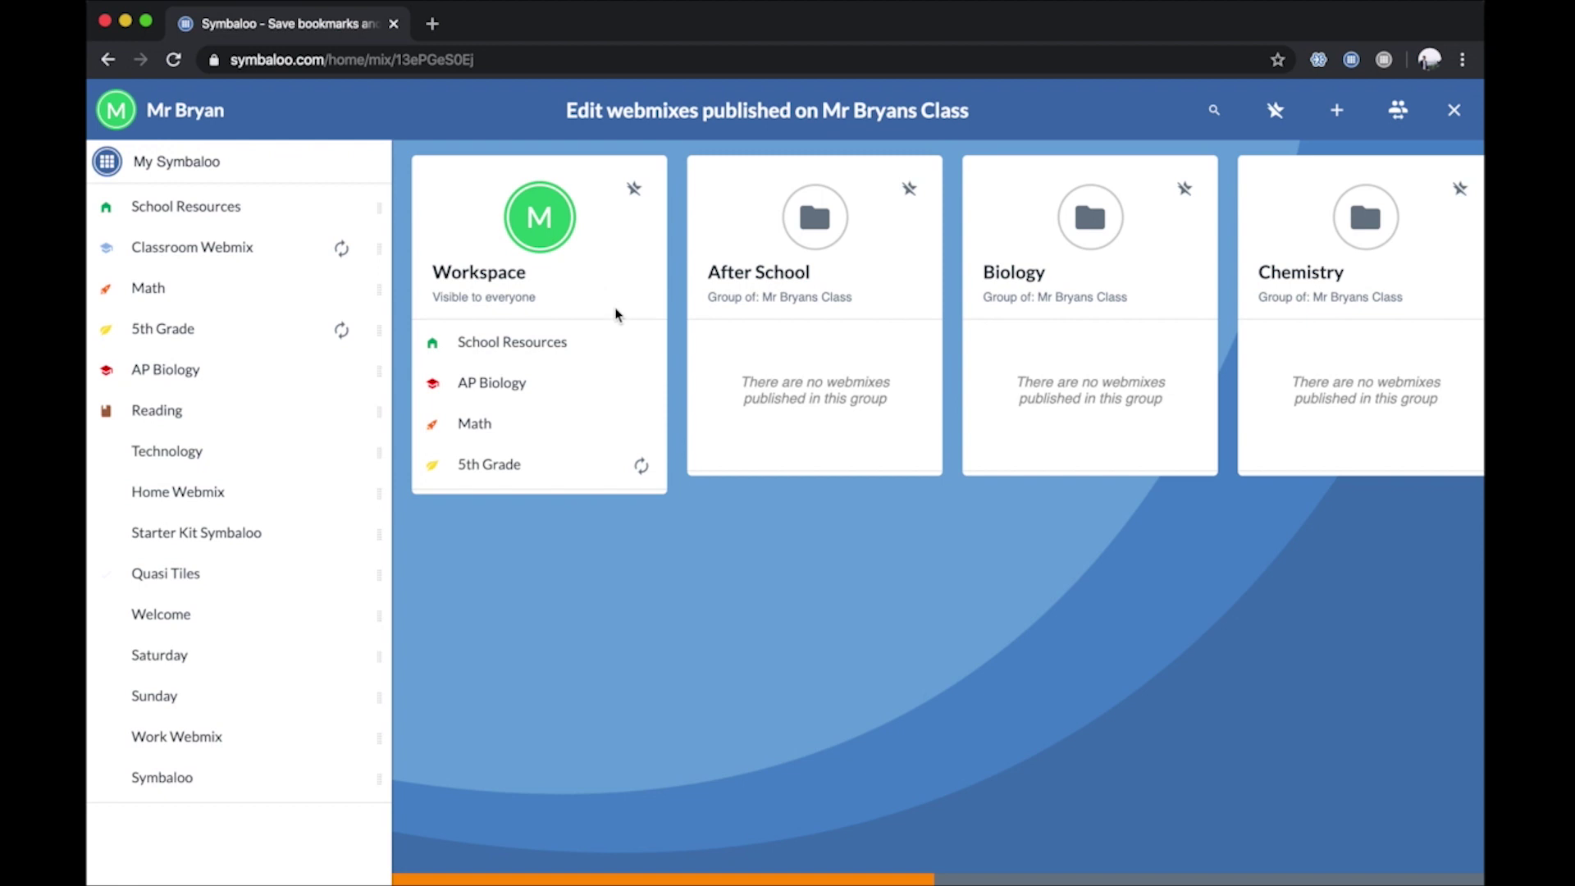
drag(615, 340, 619, 463)
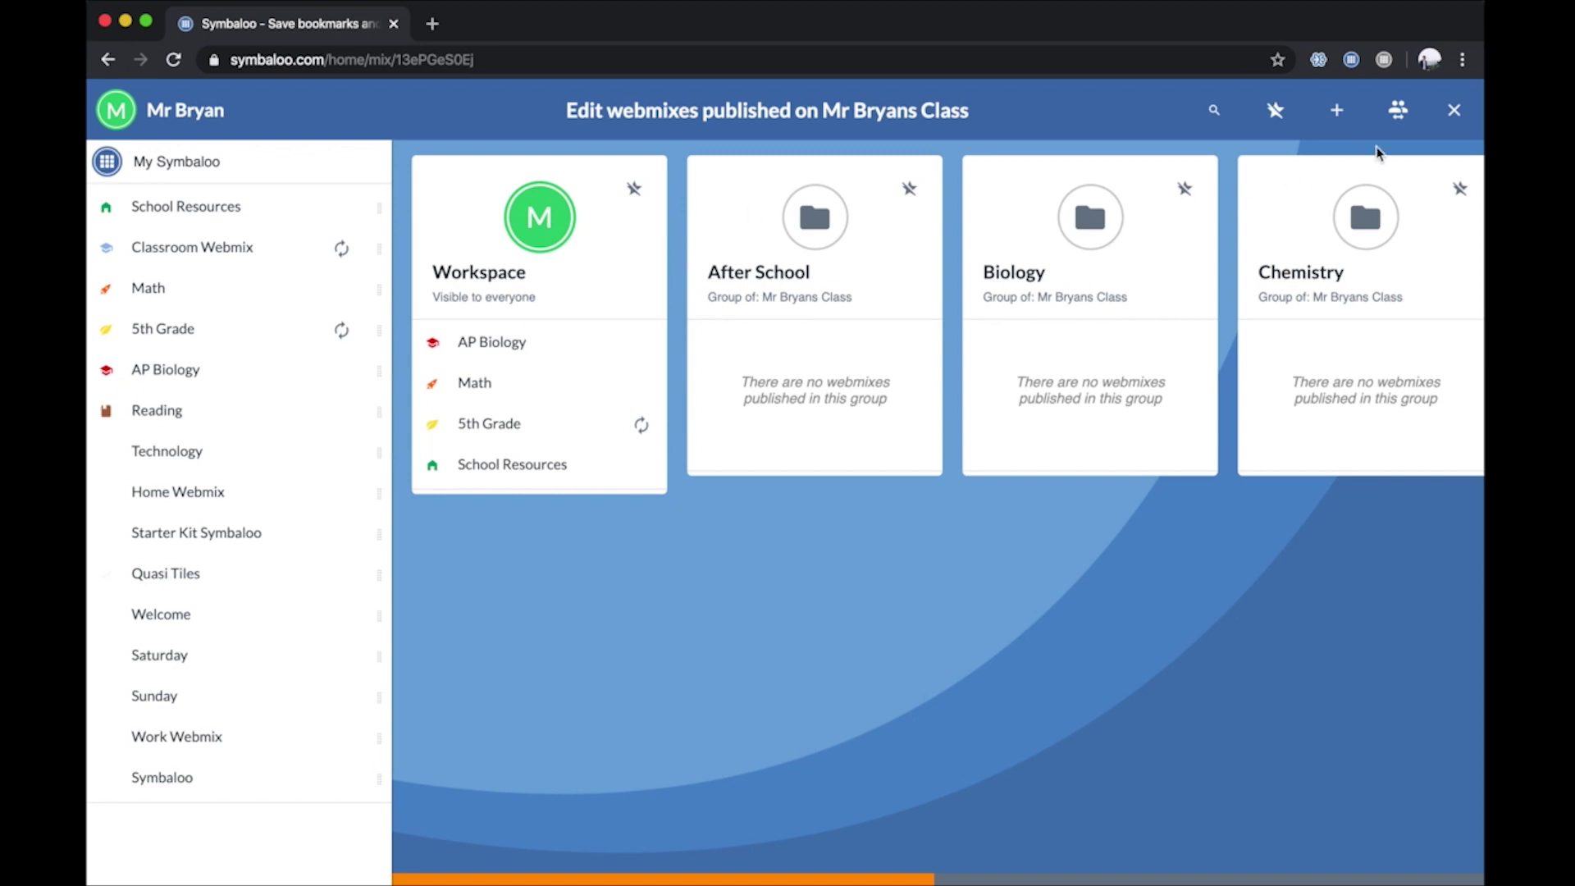
click(1449, 112)
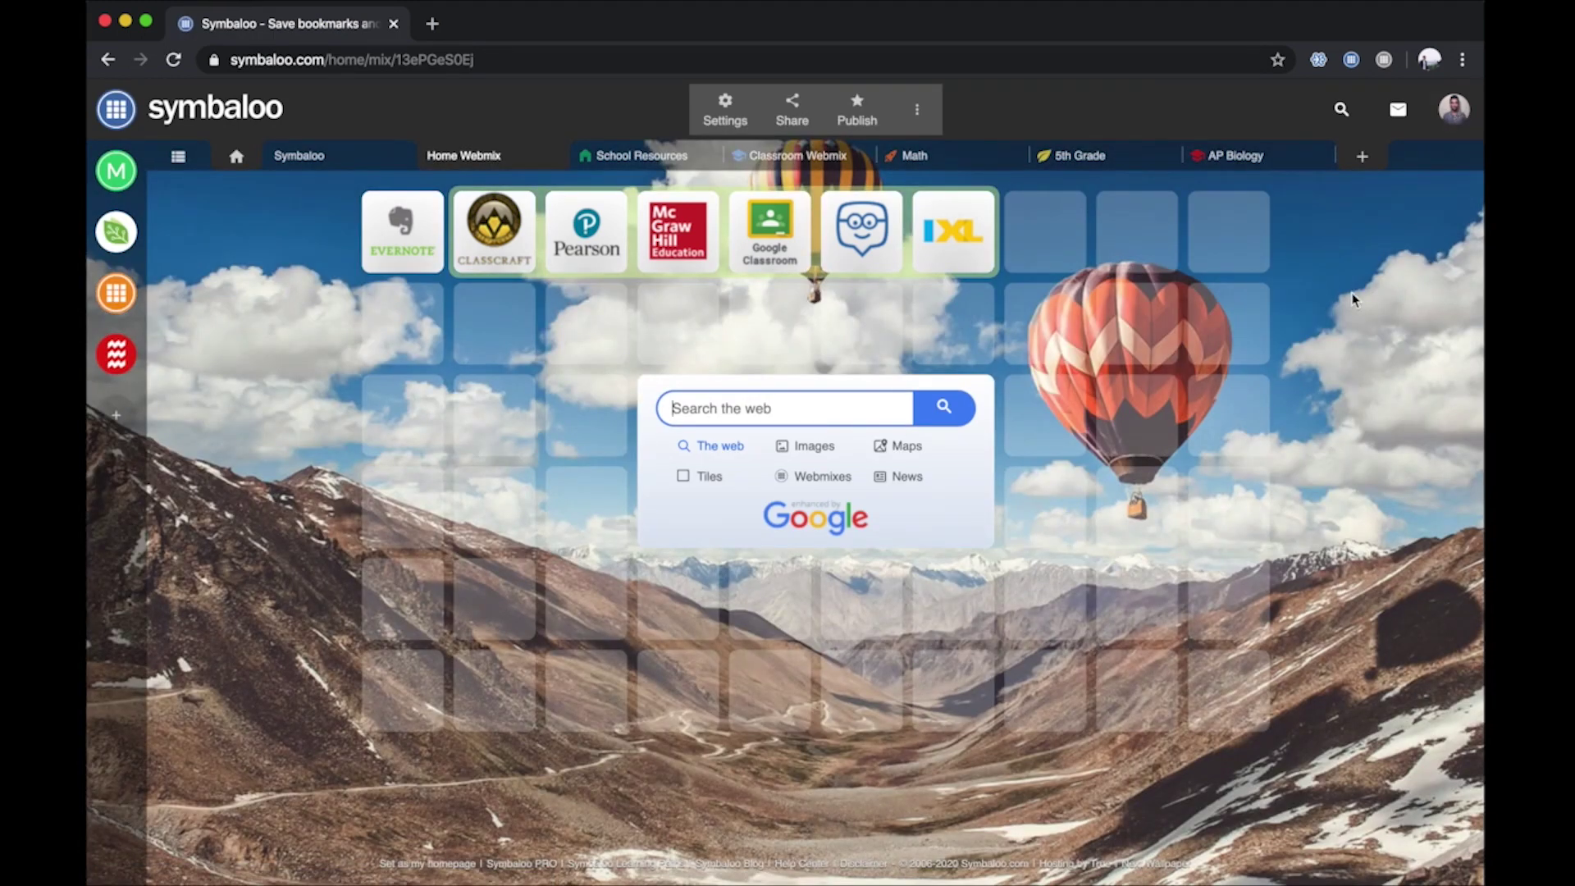
- Open the class workspace's public site and switch to its School Resources webmix tab
click(119, 168)
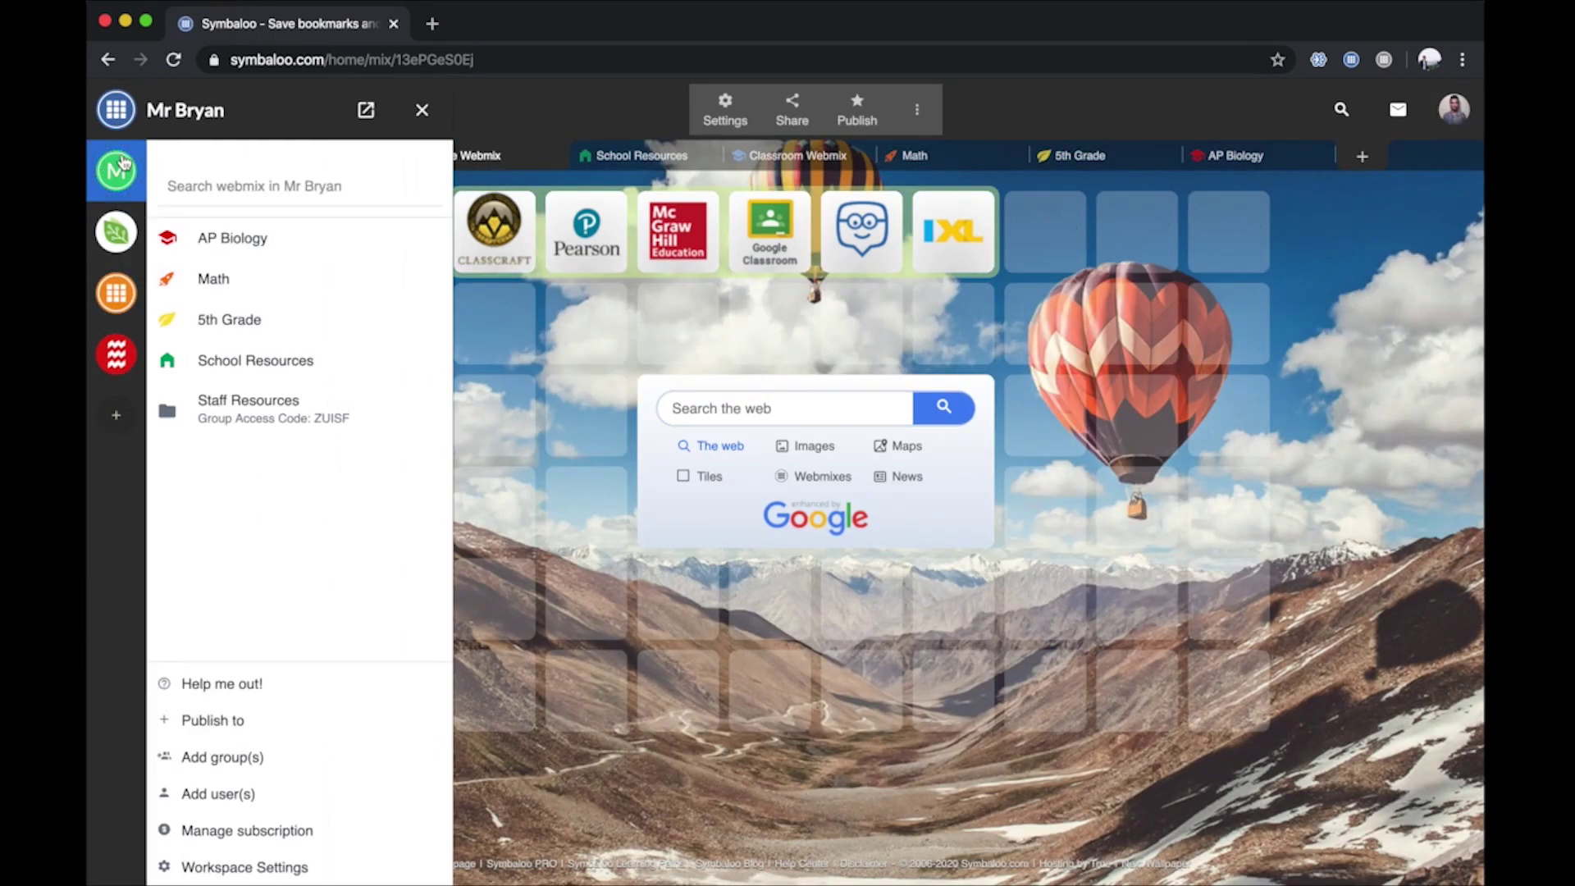
click(175, 119)
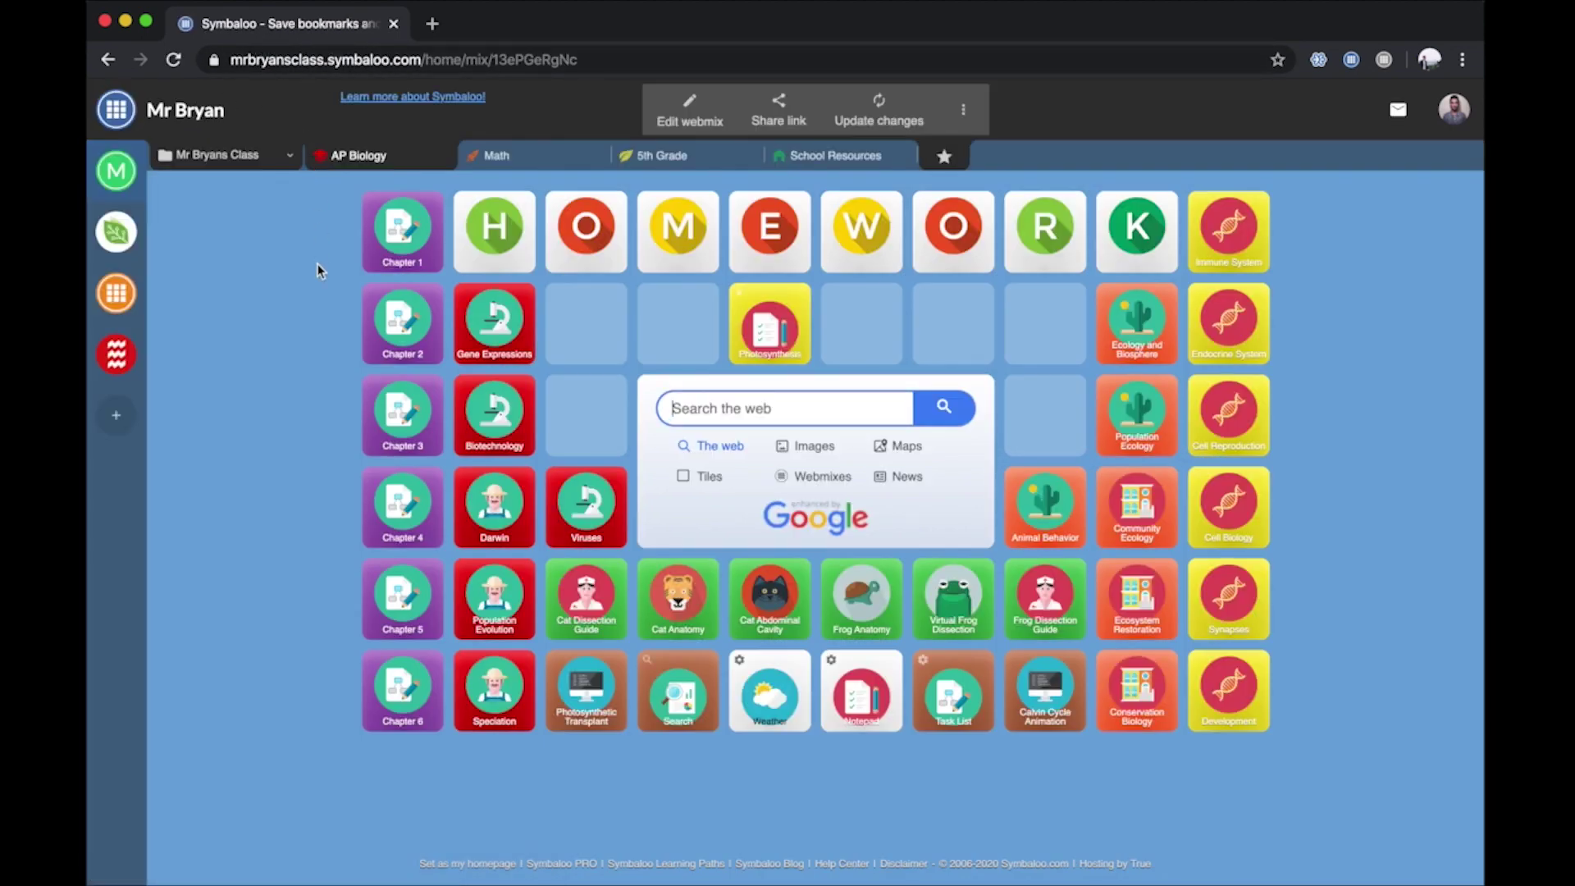
click(825, 158)
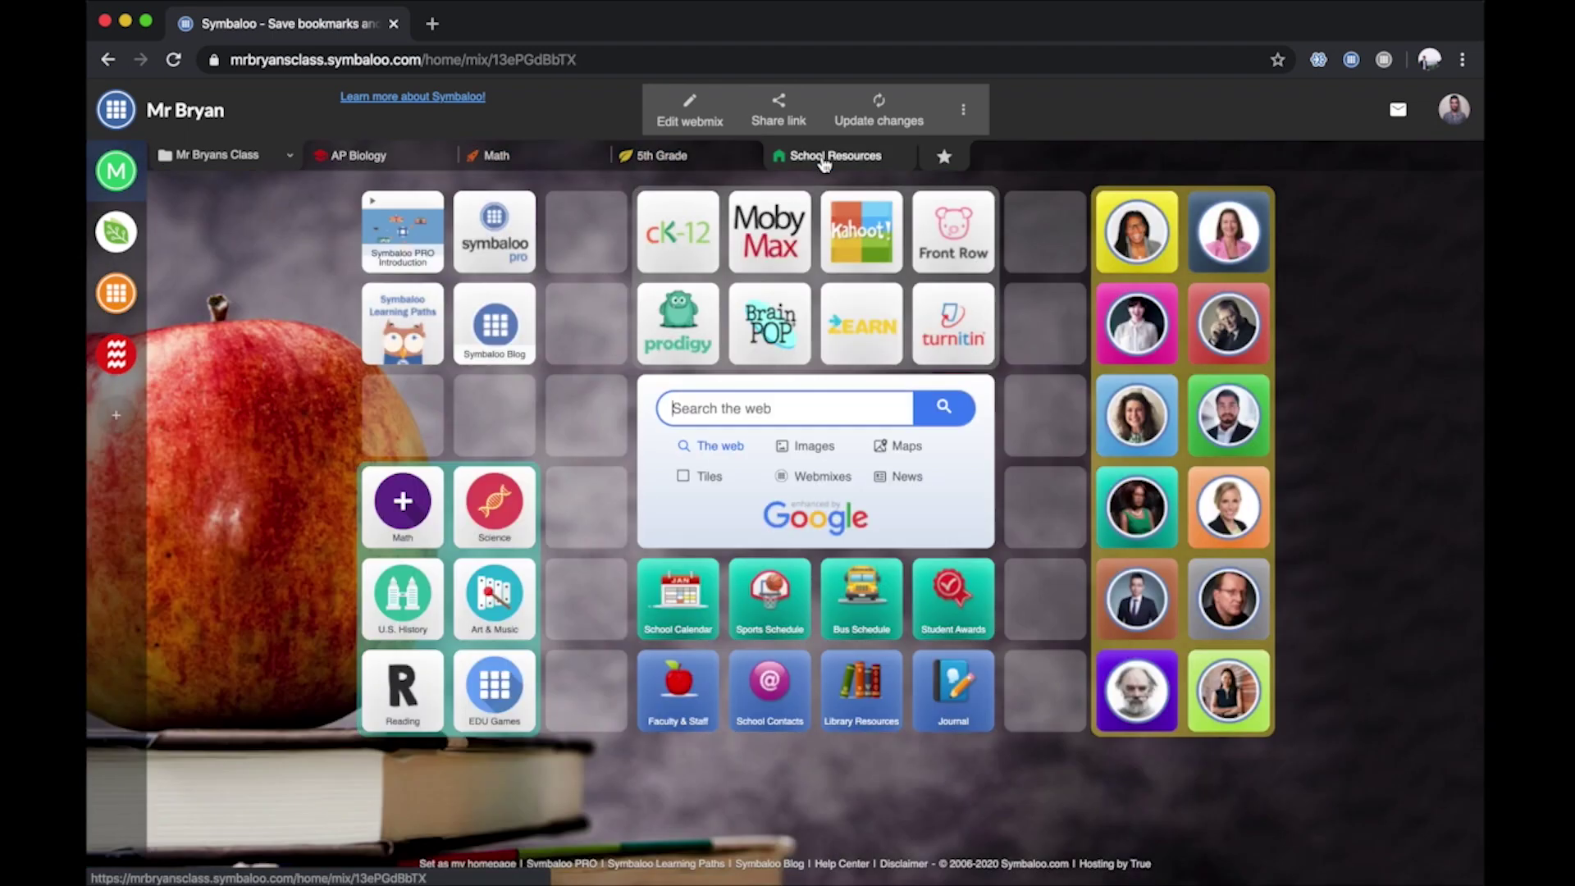